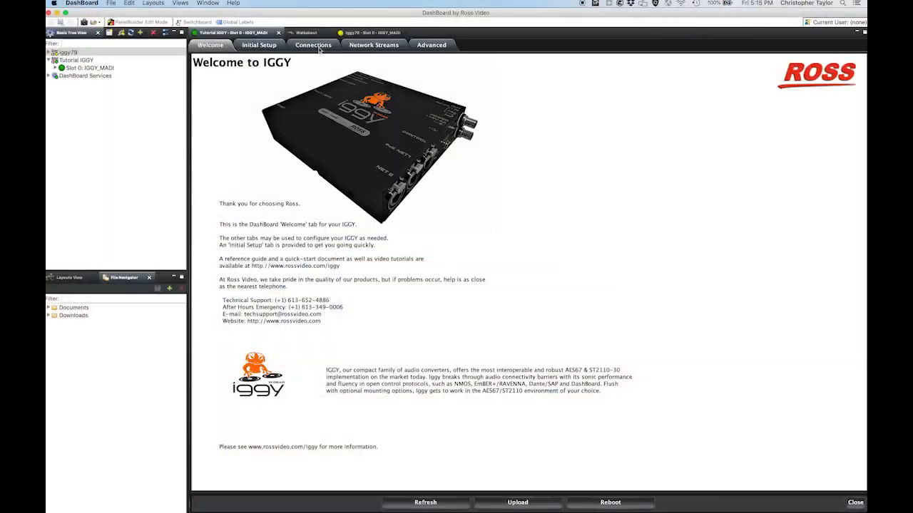
- Limit the routing sources to advertised streams and route Example Source.Sender.1_aud to the Speakers output on MADI A
{"action": "left_click", "coordinate": [319, 46]}
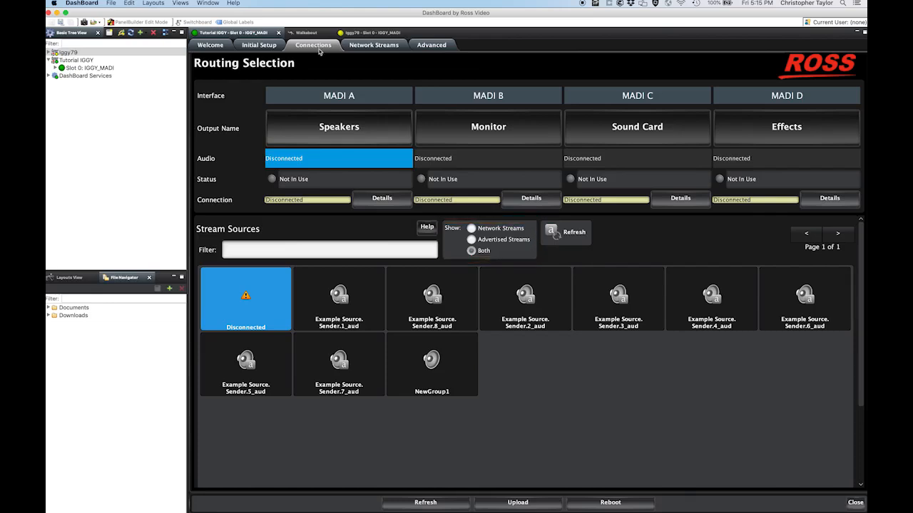
{"action": "left_click", "coordinate": [471, 239]}
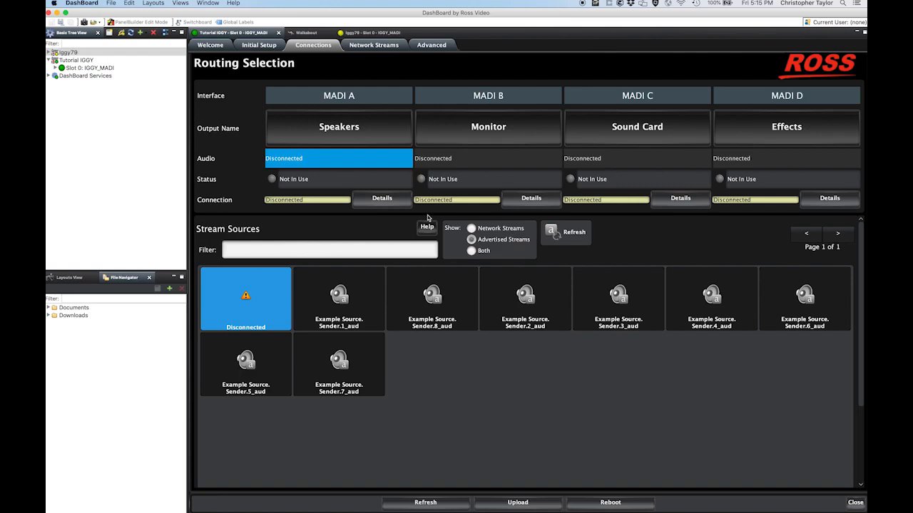
{"action": "left_click", "coordinate": [347, 299]}
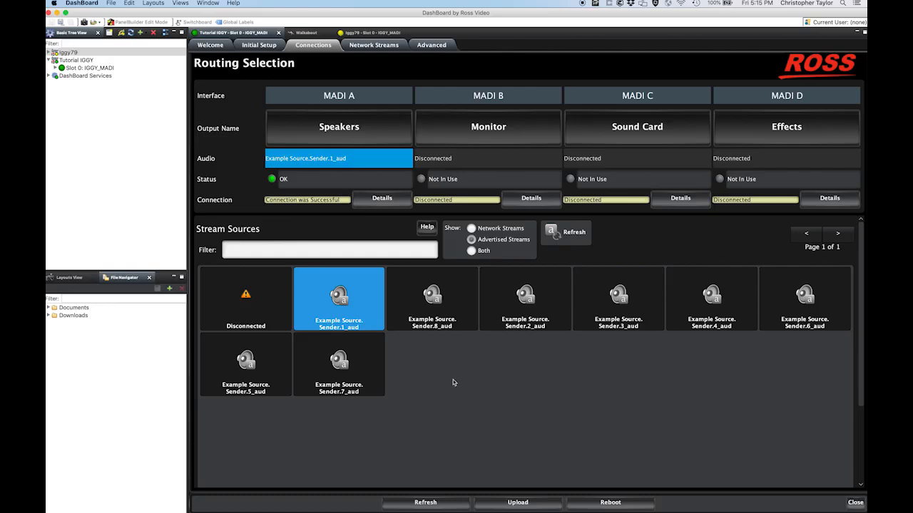
- Refresh the advertised streams, filter the stream sources by "2", and clear the filter
{"action": "mouse_move", "coordinate": [440, 302]}
{"action": "left_click", "coordinate": [567, 240]}
{"action": "left_click", "coordinate": [337, 250]}
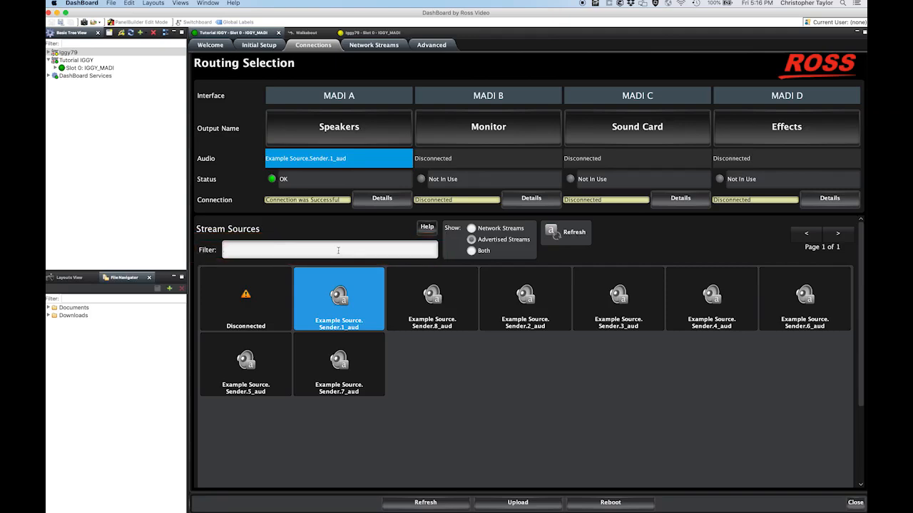
{"action": "type", "text": "2"}
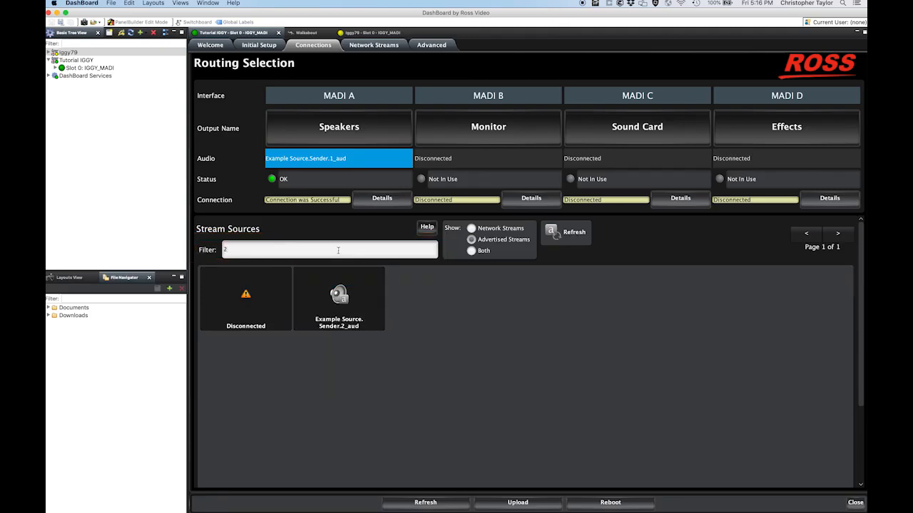
{"action": "key", "text": "BackSpace"}
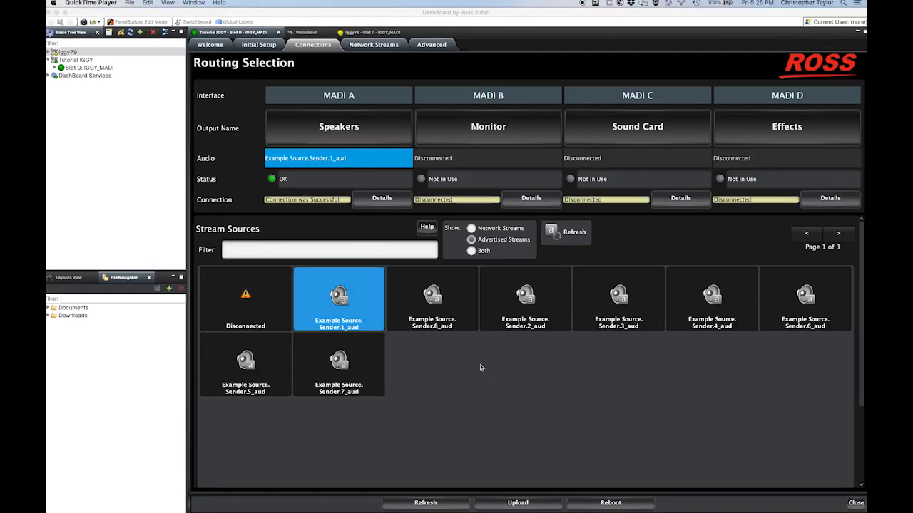
- Add a network stream group named Test Group and assign it the Microphone category
{"action": "left_click", "coordinate": [373, 46]}
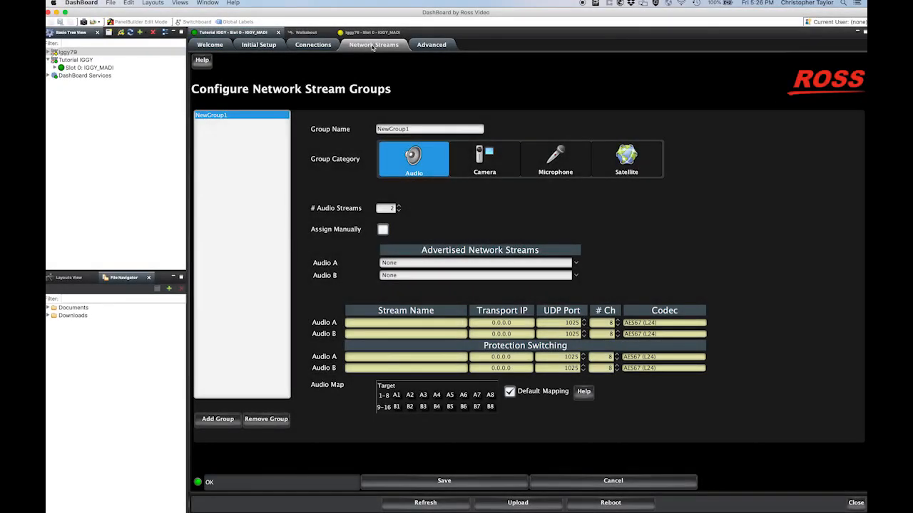
{"action": "left_click", "coordinate": [225, 420]}
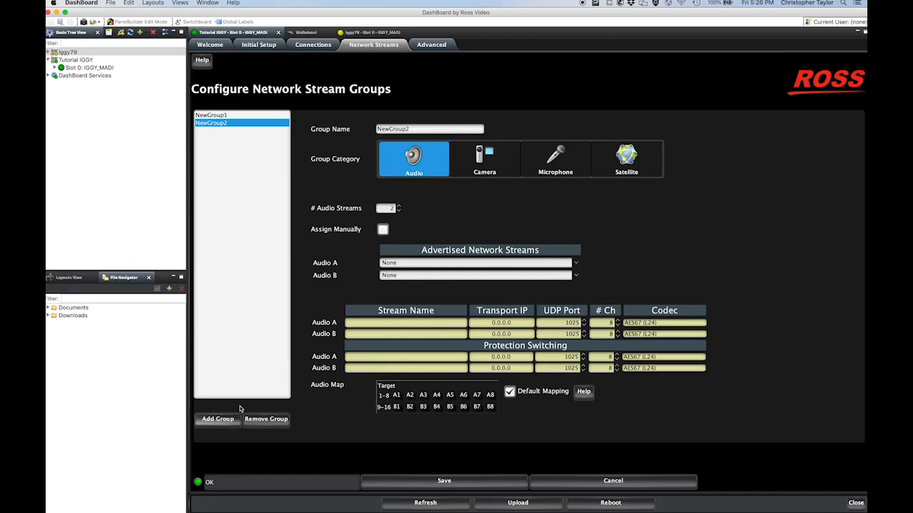
{"action": "double_click", "coordinate": [386, 130]}
{"action": "type", "text": "Test Group"}
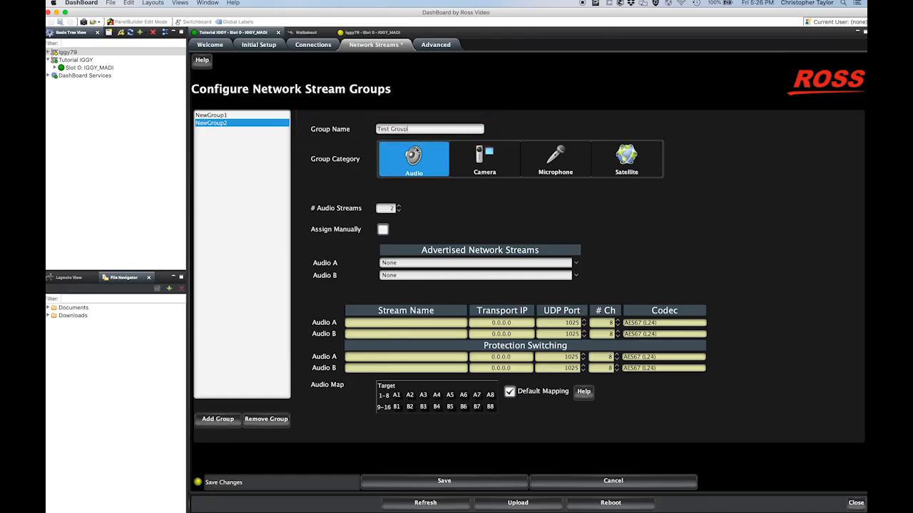
{"action": "left_click", "coordinate": [542, 163]}
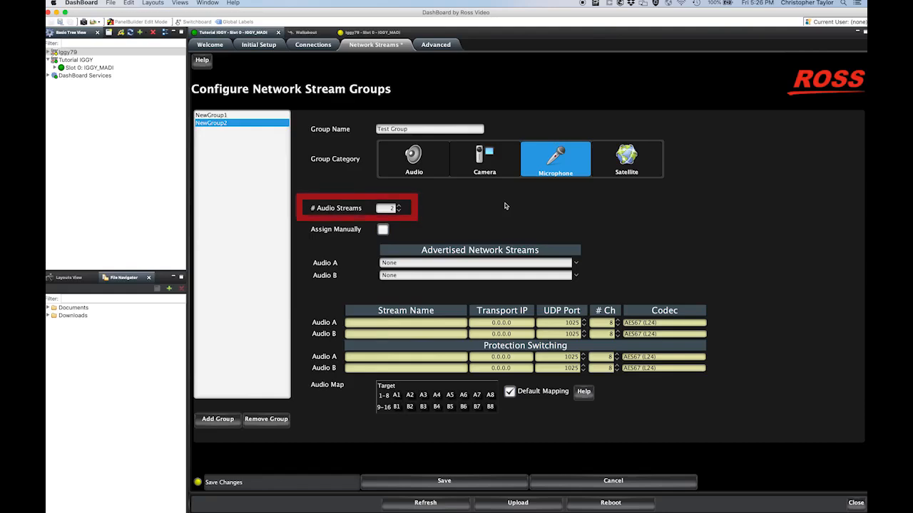
- Raise the new group's number of audio streams to 3 and set it back to 2
{"action": "left_click", "coordinate": [398, 209]}
{"action": "left_click", "coordinate": [398, 217]}
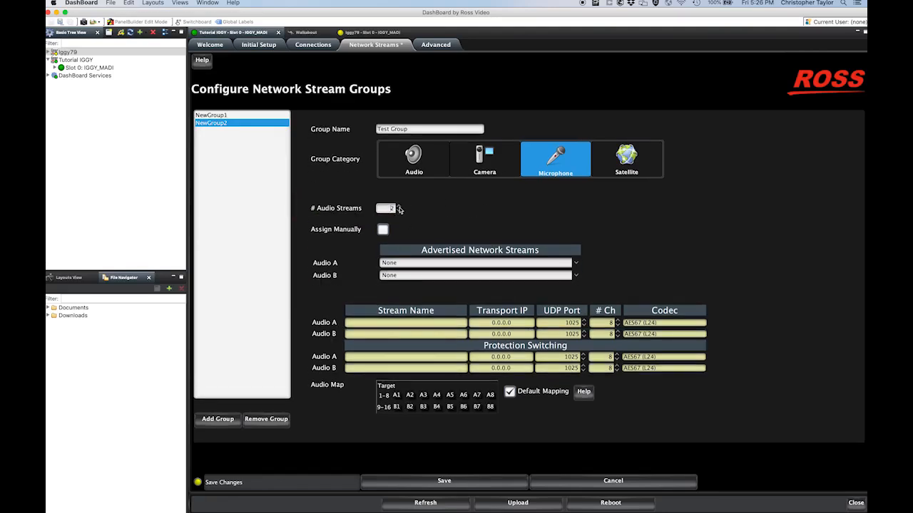
{"action": "left_click", "coordinate": [398, 205]}
{"action": "left_click", "coordinate": [398, 195]}
{"action": "left_click", "coordinate": [397, 187]}
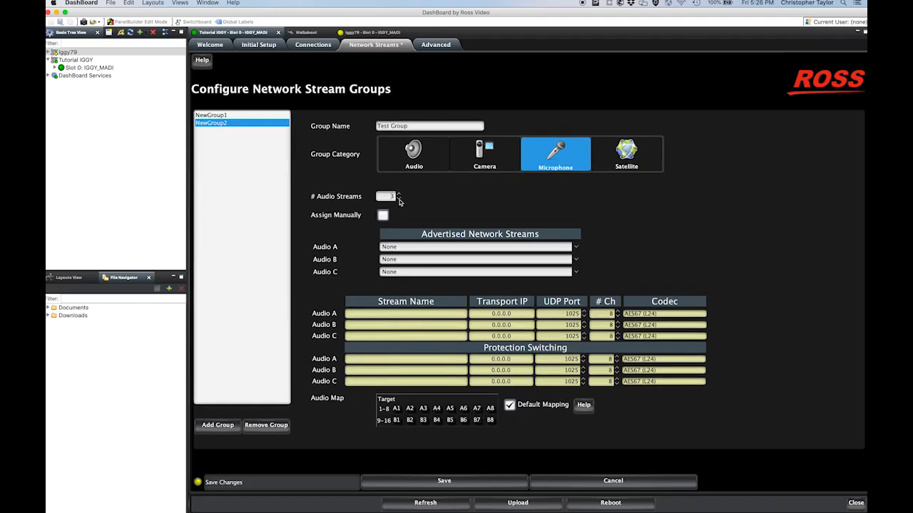
{"action": "left_click", "coordinate": [398, 199]}
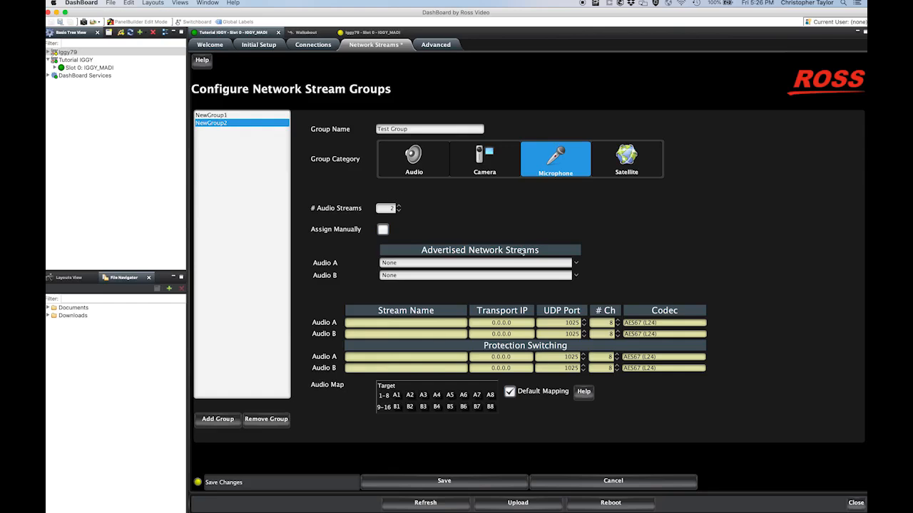
- Assign Example Source.Sender.2_aud to Audio A and Example Source.Sender.4_aud to Audio B, and save Test Group
{"action": "left_click", "coordinate": [576, 263]}
{"action": "left_click", "coordinate": [465, 295]}
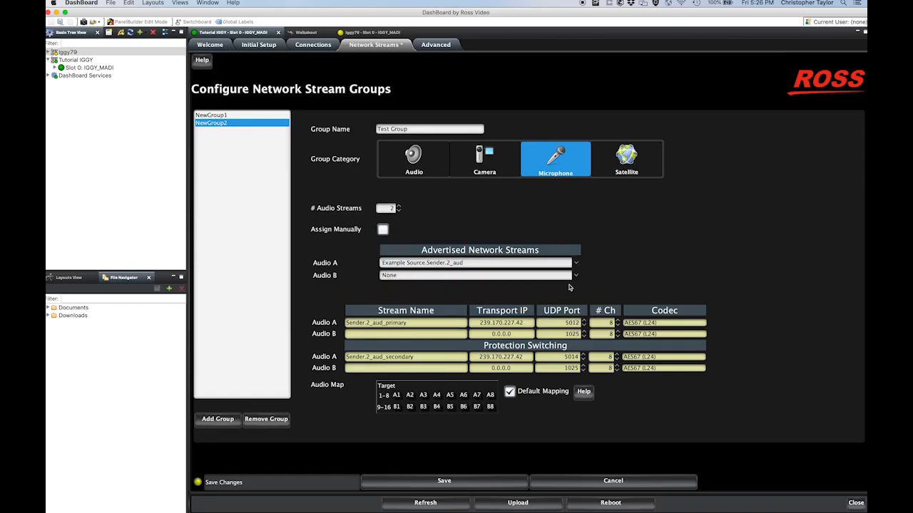
{"action": "left_click", "coordinate": [576, 275]}
{"action": "left_click", "coordinate": [470, 322]}
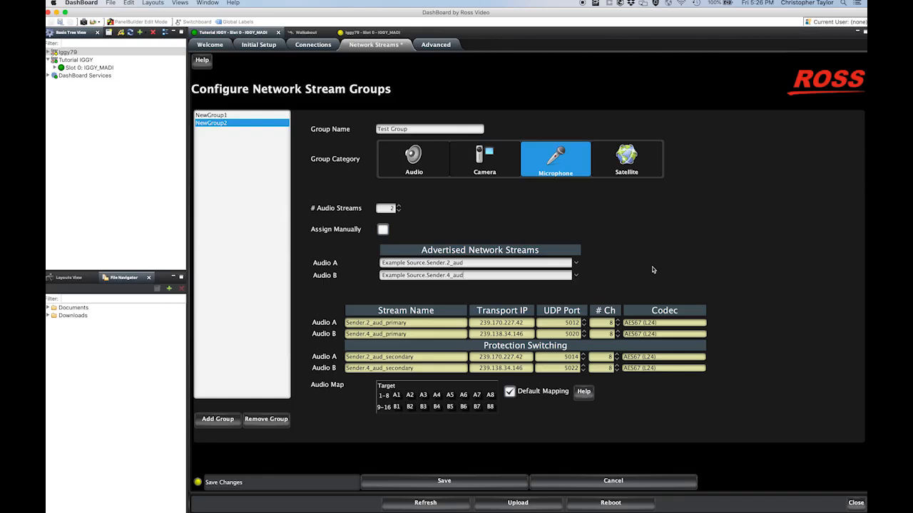
{"action": "left_click", "coordinate": [444, 482]}
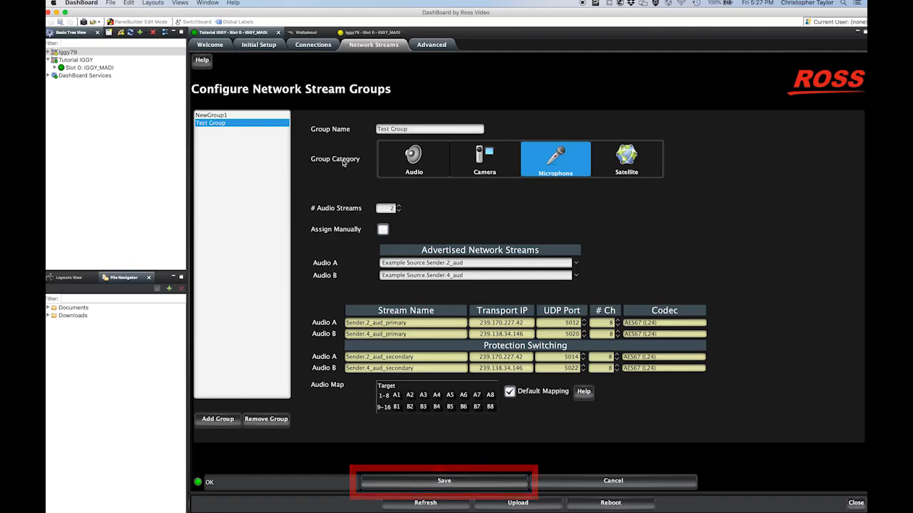
- Show only network streams as routing sources and route Test Group to the Monitor output on MADI B
{"action": "left_click", "coordinate": [313, 47]}
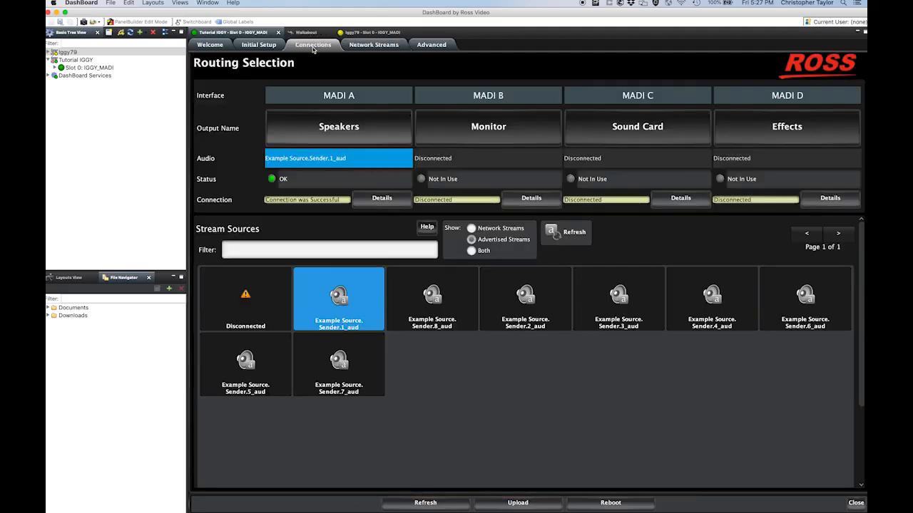
{"action": "left_click", "coordinate": [471, 229]}
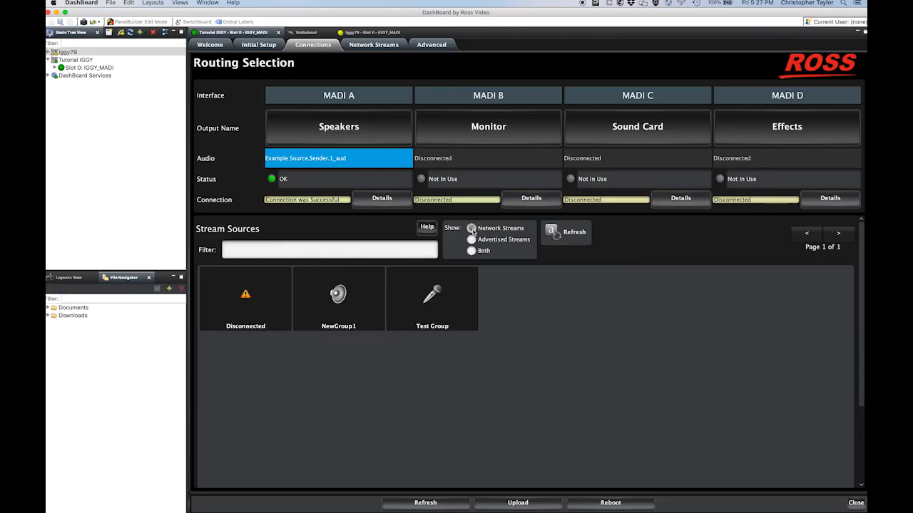
{"action": "left_click", "coordinate": [474, 133]}
{"action": "left_click", "coordinate": [439, 307]}
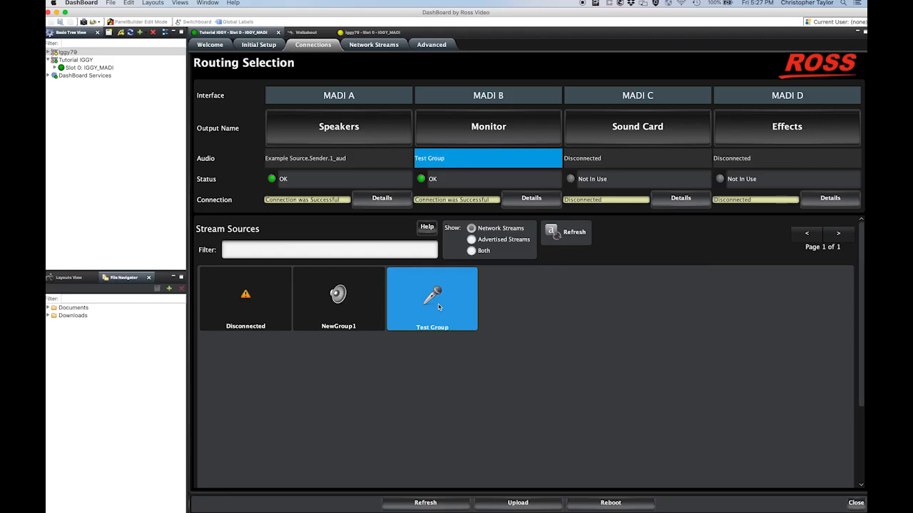
- Add another network stream group named Manual Example and enable manual stream assignment for it
{"action": "left_click", "coordinate": [386, 48]}
{"action": "left_click", "coordinate": [218, 420]}
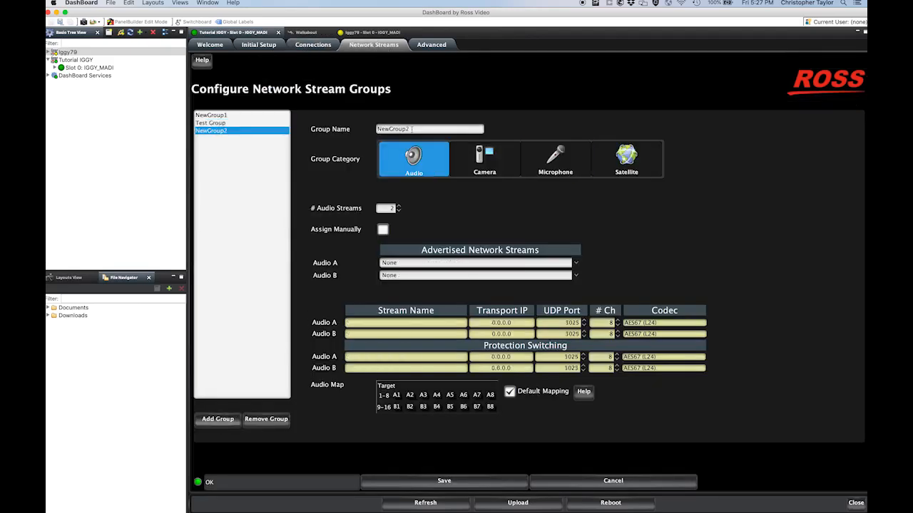
{"action": "left_click_drag", "start_coordinate": [411, 129], "coordinate": [372, 130]}
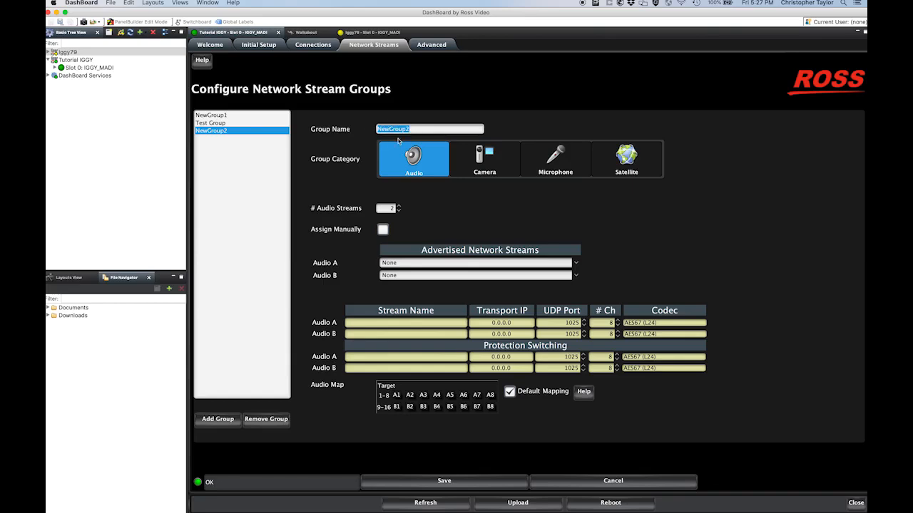
{"action": "type", "text": "Manual Example"}
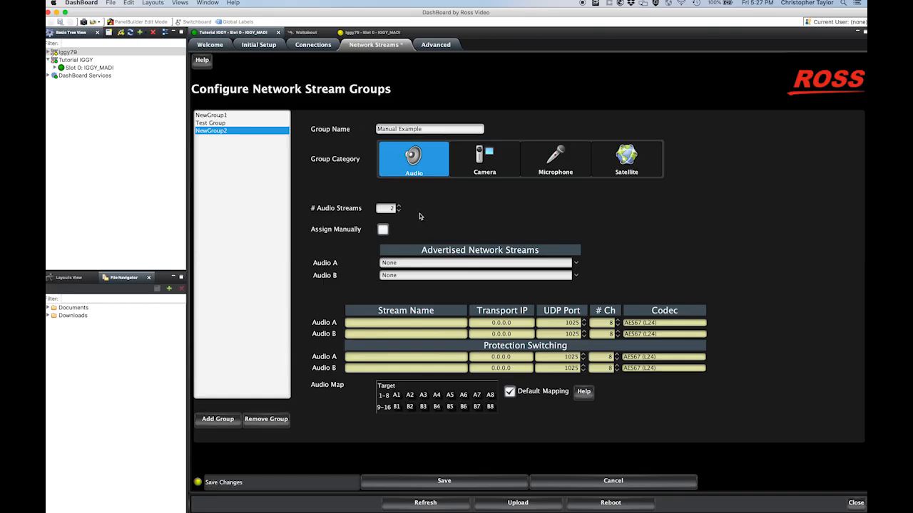
{"action": "left_click", "coordinate": [382, 229]}
- Set the primary Audio A stream's transport IP to 239.74.171.140 and its UDP port to 5008
{"action": "left_click", "coordinate": [527, 308]}
{"action": "type", "text": "239.7"}
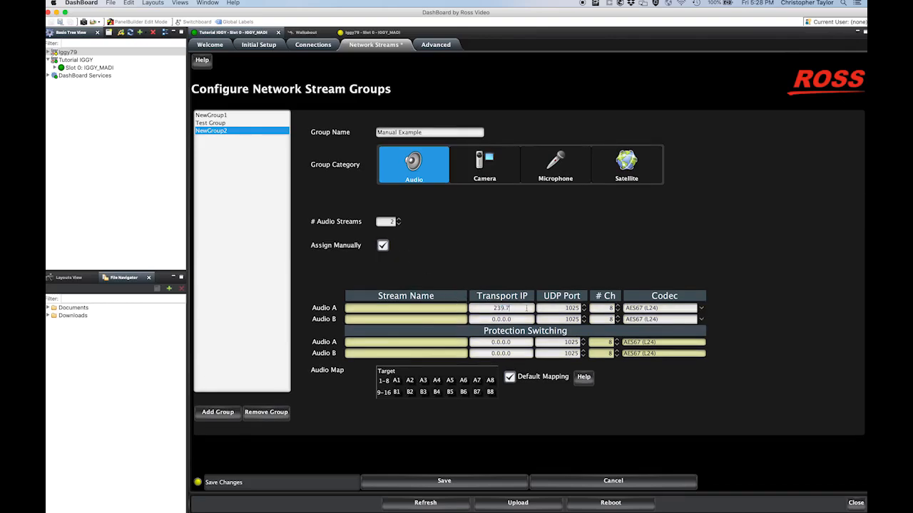
{"action": "type", "text": "4.171.140"}
{"action": "key", "text": "Tab"}
{"action": "type", "text": "5008"}
- Set the primary Audio B stream's transport IP to 239.170.227.42 and its UDP port to 5012
{"action": "left_click", "coordinate": [531, 319]}
{"action": "type", "text": "239"}
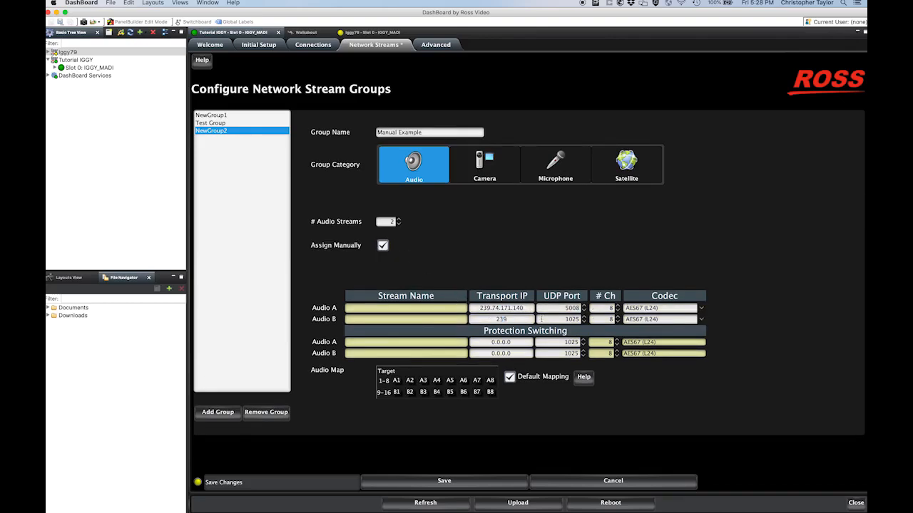
{"action": "type", "text": ".170.227.42"}
{"action": "key", "text": "Tab"}
{"action": "type", "text": "5012"}
- Set the protection switching Audio A transport IP to 239.74.171.140 and its UDP port to 5012
{"action": "left_click", "coordinate": [523, 343]}
{"action": "type", "text": "239.1"}
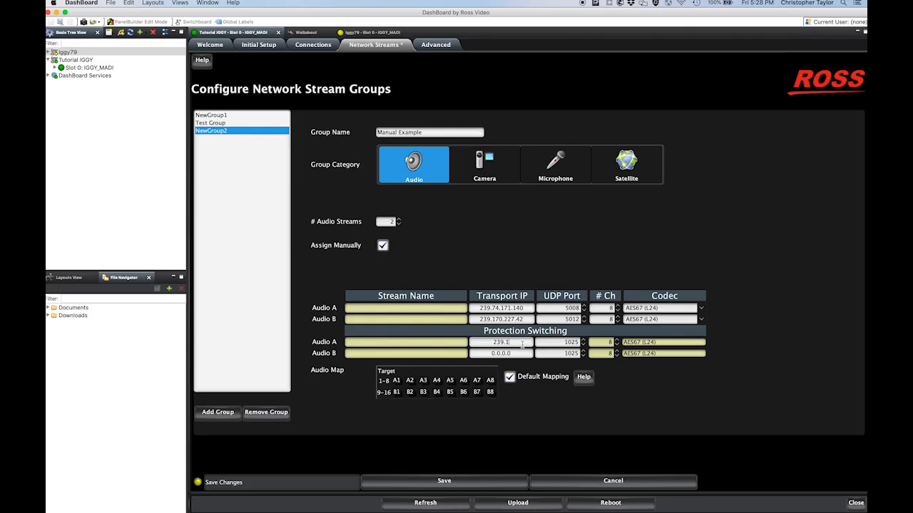
{"action": "type", "text": "4.171.140"}
{"action": "key", "text": "Tab"}
{"action": "type", "text": "5012"}
- Set the protection switching Audio B transport IP to 239.170.227.42 with UDP port 5014, and save the group
{"action": "left_click", "coordinate": [532, 354]}
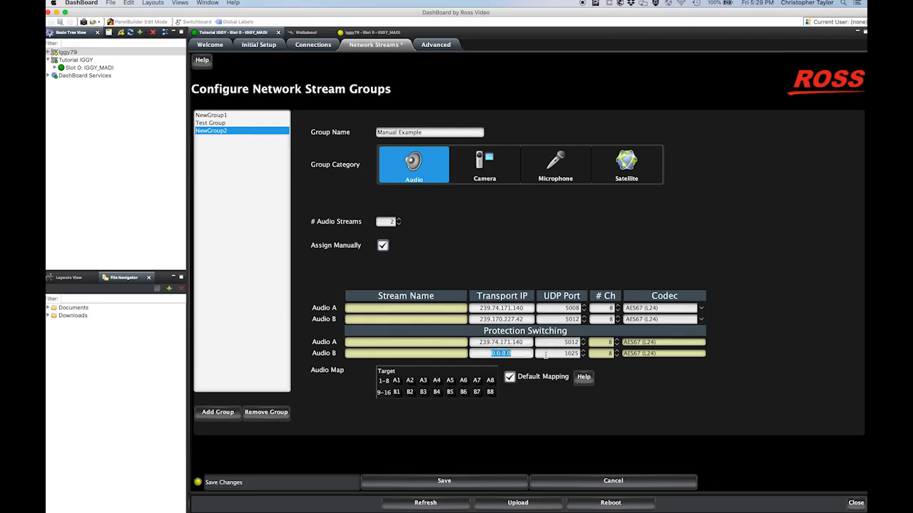
{"action": "type", "text": "239.170.227.42"}
{"action": "key", "text": "Tab"}
{"action": "type", "text": "5014"}
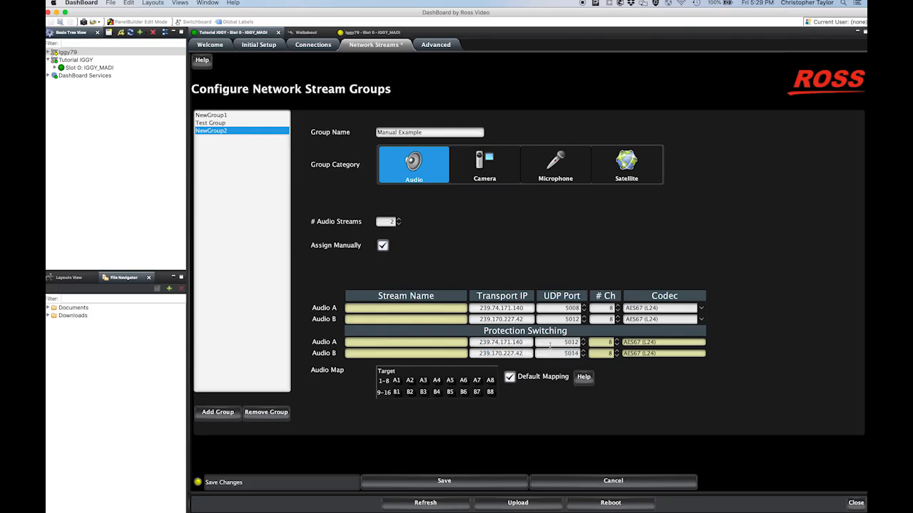
{"action": "left_click", "coordinate": [456, 487]}
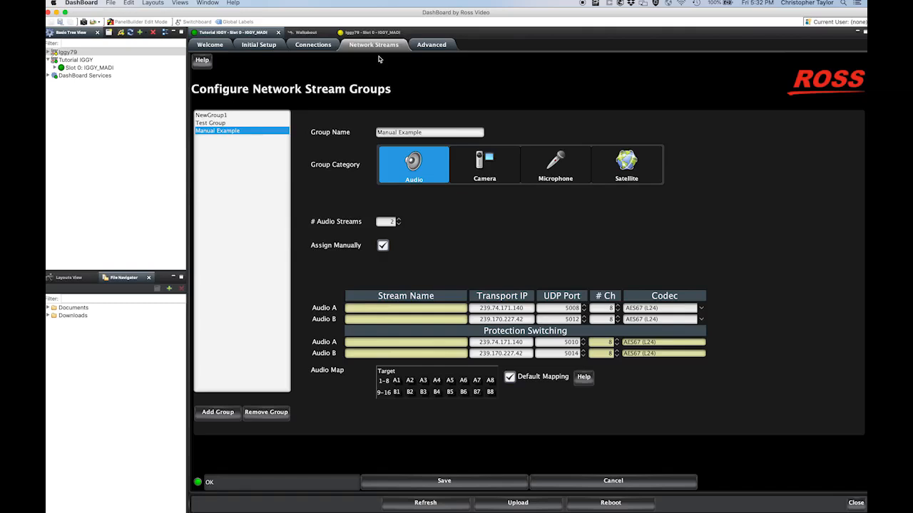
- Increase Test Group to 3 audio streams and assign Example Source.Sender.6_aud to Audio C
{"action": "left_click", "coordinate": [218, 123]}
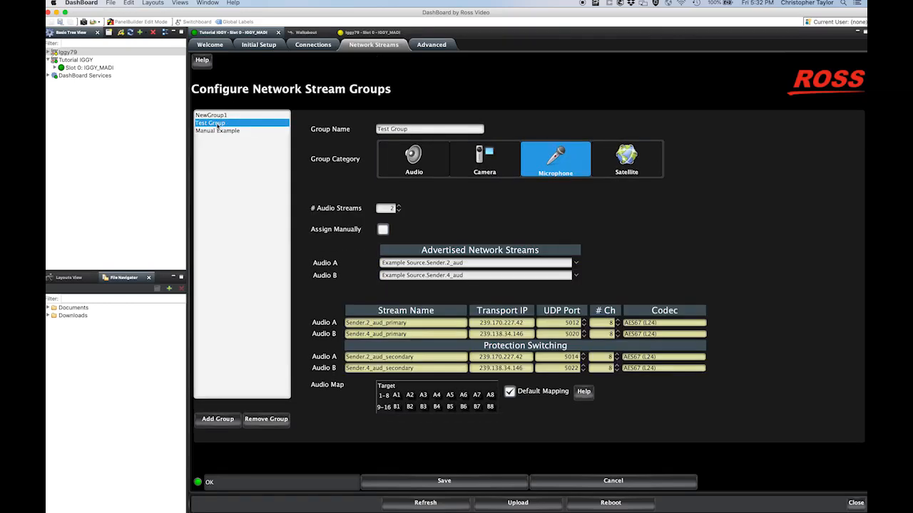
{"action": "left_click", "coordinate": [400, 207]}
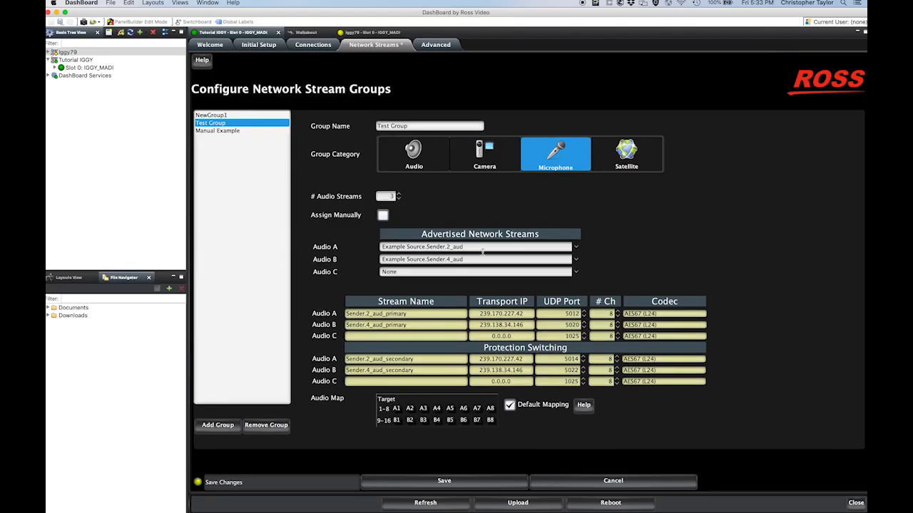
{"action": "left_click", "coordinate": [576, 272]}
{"action": "left_click", "coordinate": [468, 327]}
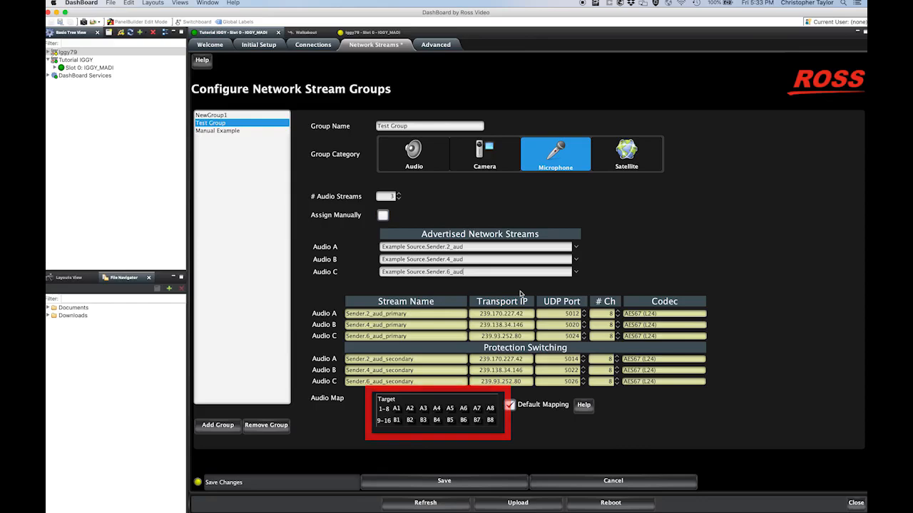
- Turn off default mapping for Test Group and map source channel C1 to target channel 1 in the audio map
{"action": "left_click", "coordinate": [510, 406]}
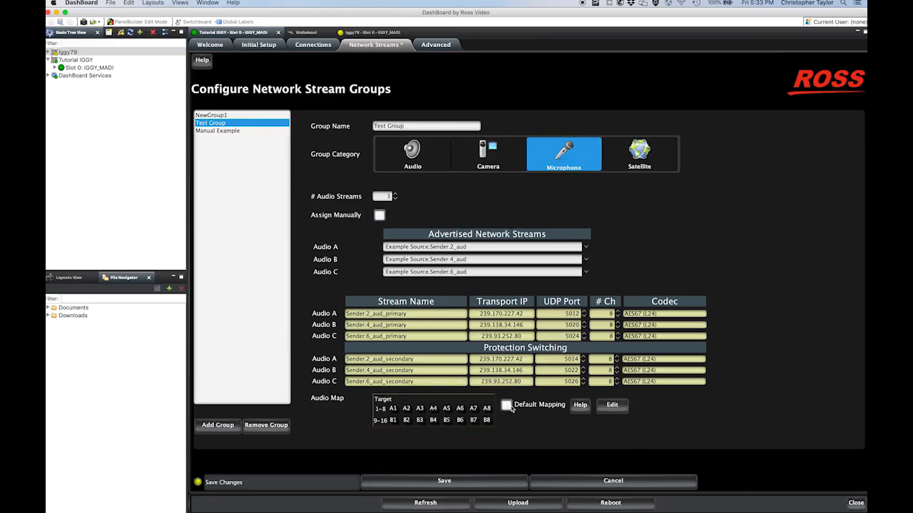
{"action": "left_click", "coordinate": [616, 409]}
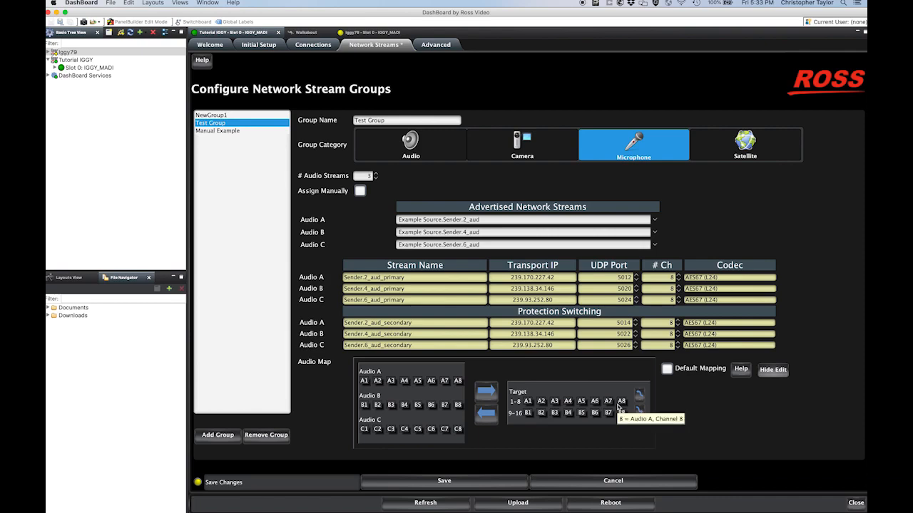
{"action": "left_click", "coordinate": [367, 430]}
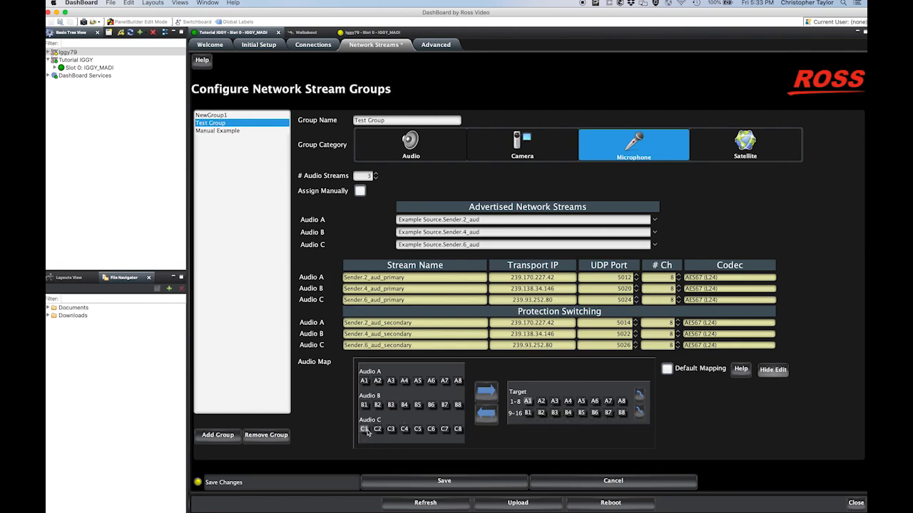
{"action": "left_click", "coordinate": [487, 394]}
- Map source channels C4–C7 to target channels 12–15 and source channel C2 to target channels 1–8 in Test Group's audio map
{"action": "left_click_drag", "start_coordinate": [405, 432], "coordinate": [444, 430]}
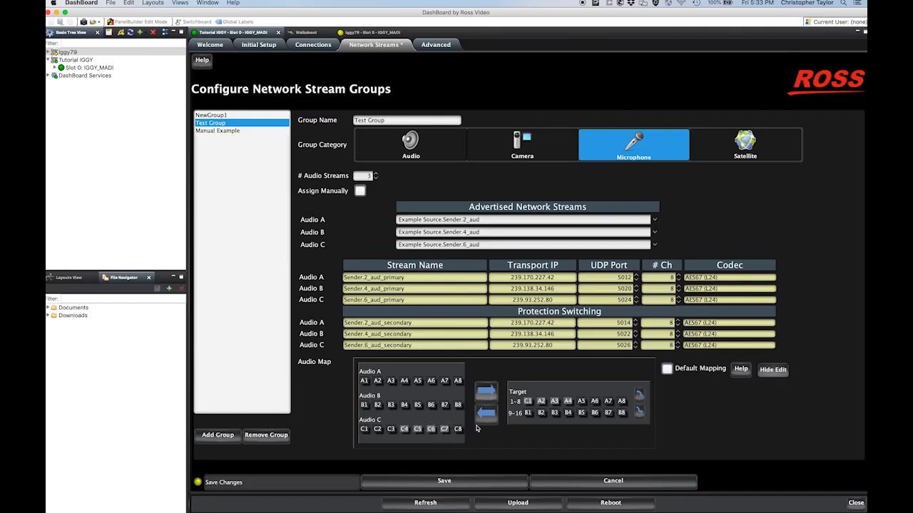
{"action": "left_click", "coordinate": [569, 413]}
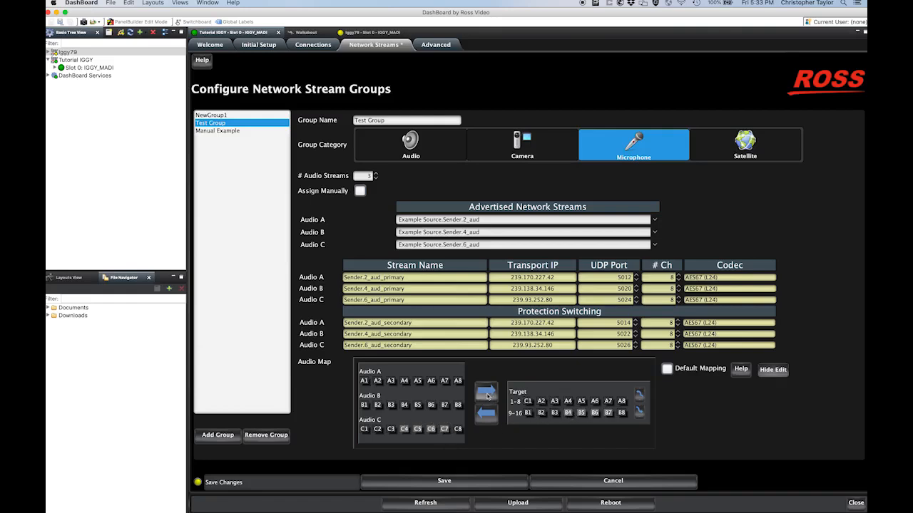
{"action": "left_click", "coordinate": [488, 397]}
{"action": "left_click", "coordinate": [378, 430]}
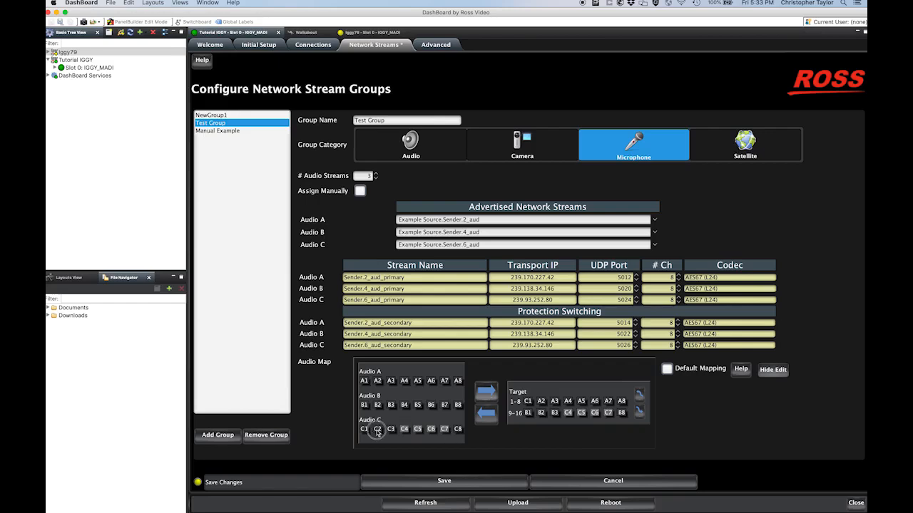
{"action": "left_click", "coordinate": [490, 394]}
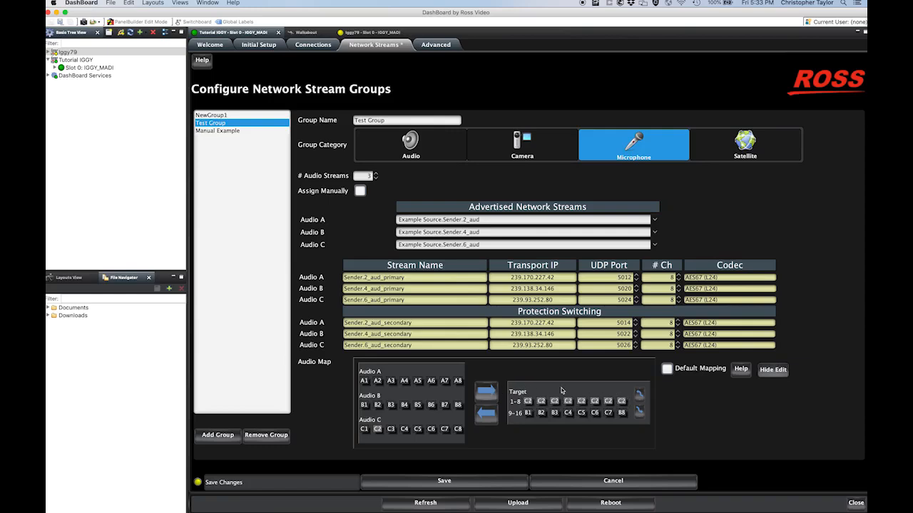
- Shift C4 and C5 to target channels 9 and 10, move B1 to target channel 11, and save Test Group
{"action": "left_click_drag", "start_coordinate": [568, 413], "coordinate": [581, 413]}
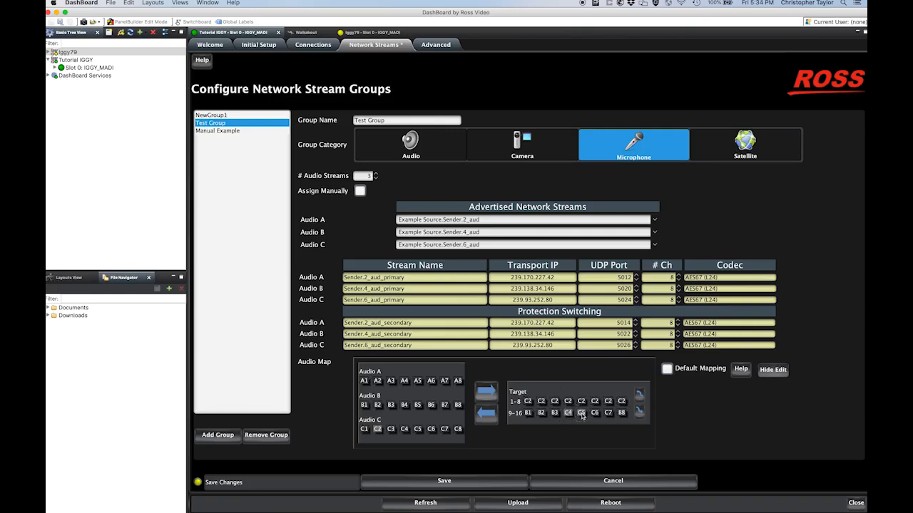
{"action": "left_click", "coordinate": [640, 397]}
{"action": "left_click", "coordinate": [640, 397]}
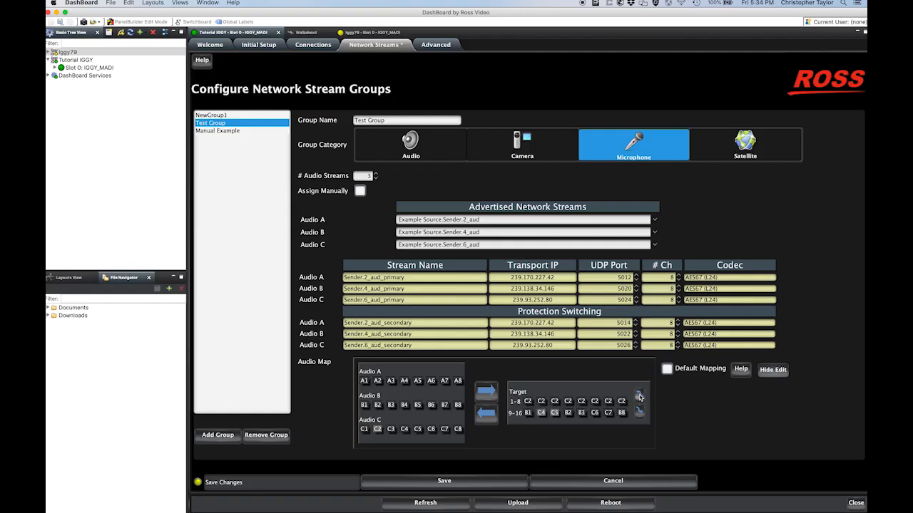
{"action": "left_click", "coordinate": [528, 413]}
{"action": "left_click", "coordinate": [640, 412]}
{"action": "left_click", "coordinate": [640, 412]}
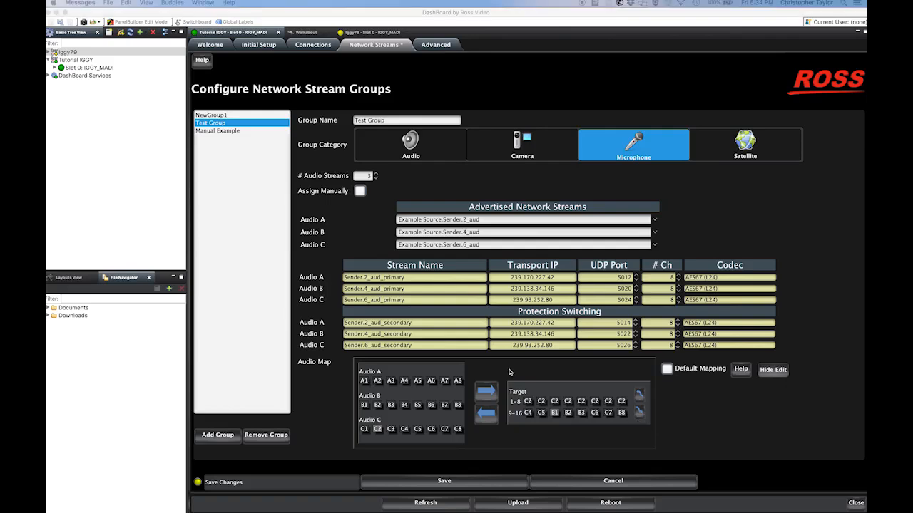
{"action": "left_click", "coordinate": [439, 484]}
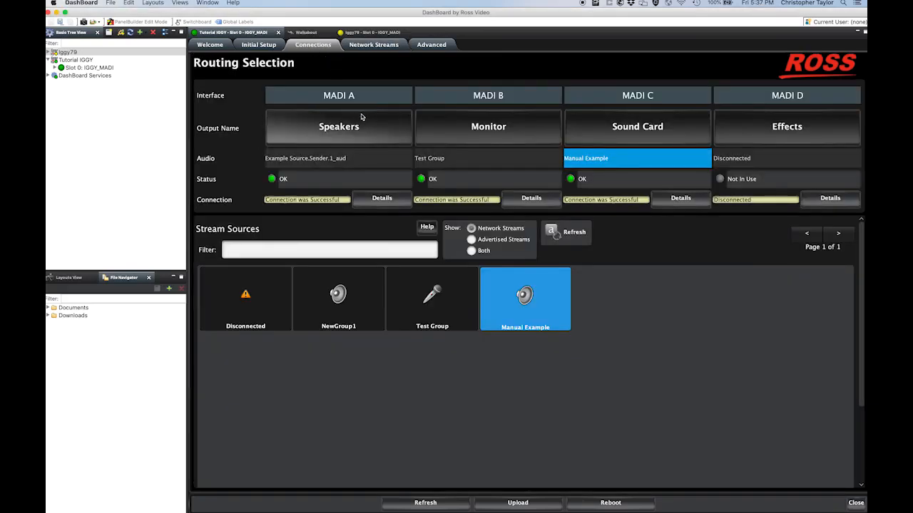
- Disconnect the Monitor output on MADI B and reconnect it to Test Group
{"action": "left_click", "coordinate": [453, 131]}
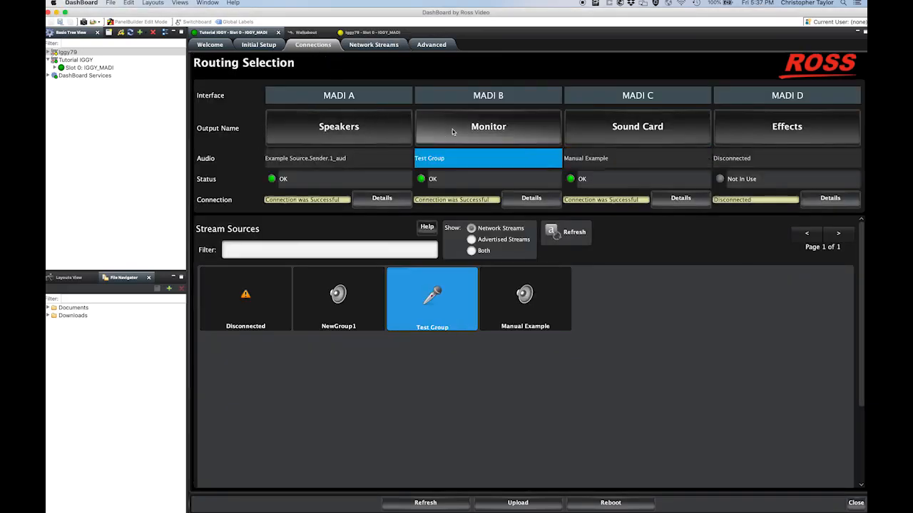
{"action": "left_click", "coordinate": [252, 308]}
{"action": "left_click", "coordinate": [421, 311]}
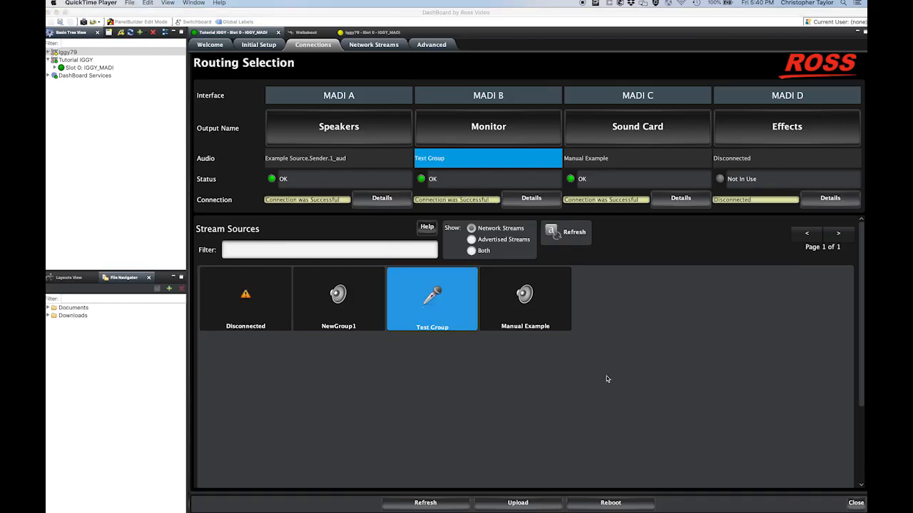
- Add a network stream group, enter a personalised stream name for it, and set its category to Satellite
{"action": "left_click", "coordinate": [382, 48]}
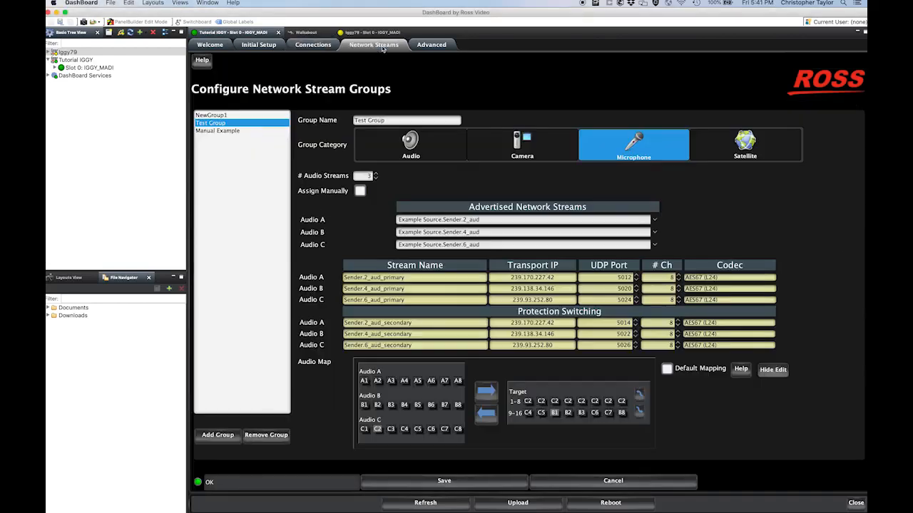
{"action": "left_click", "coordinate": [226, 434]}
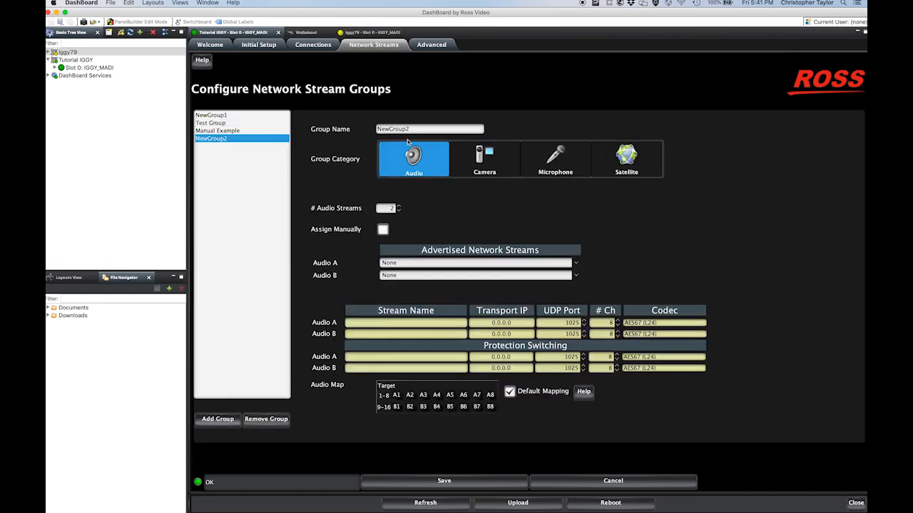
{"action": "left_click_drag", "start_coordinate": [416, 130], "coordinate": [364, 132]}
{"action": "type", "text": "Christopher's"}
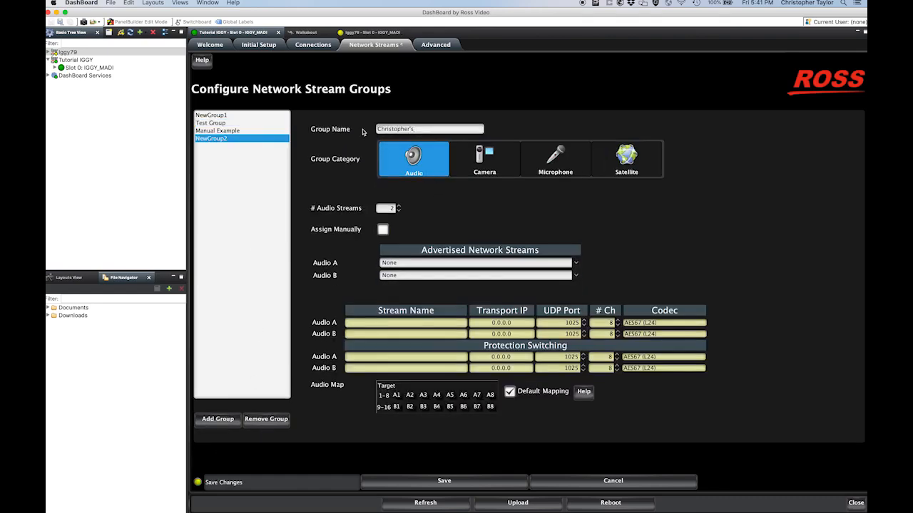
{"action": "type", "text": " Stream"}
{"action": "left_click", "coordinate": [621, 163]}
- Reduce the new group to 1 audio stream, assign Example Source.Sender.3_aud to Audio A, and save the group
{"action": "left_click", "coordinate": [398, 212]}
{"action": "left_click", "coordinate": [576, 279]}
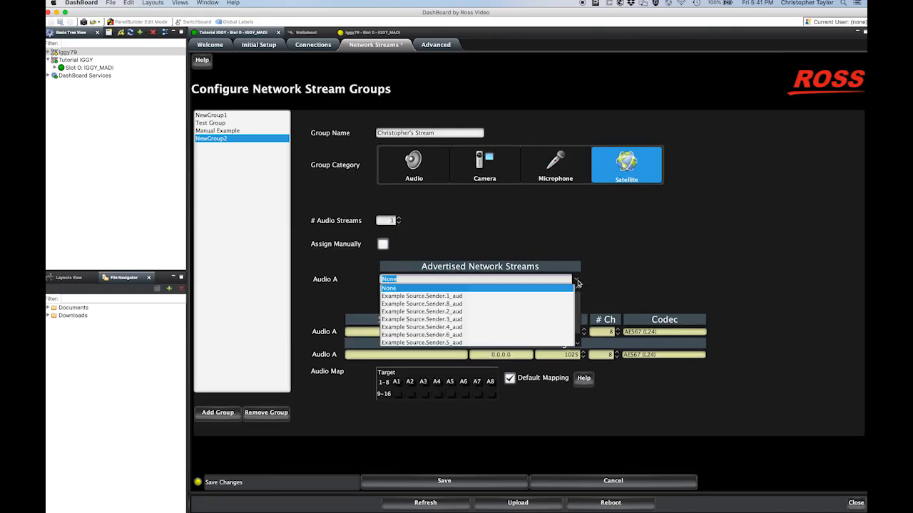
{"action": "left_click", "coordinate": [462, 320]}
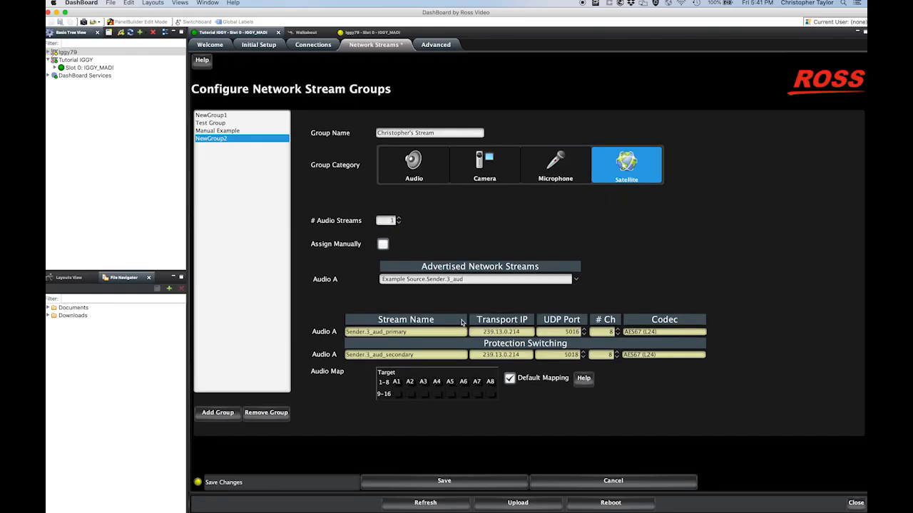
{"action": "left_click", "coordinate": [444, 480]}
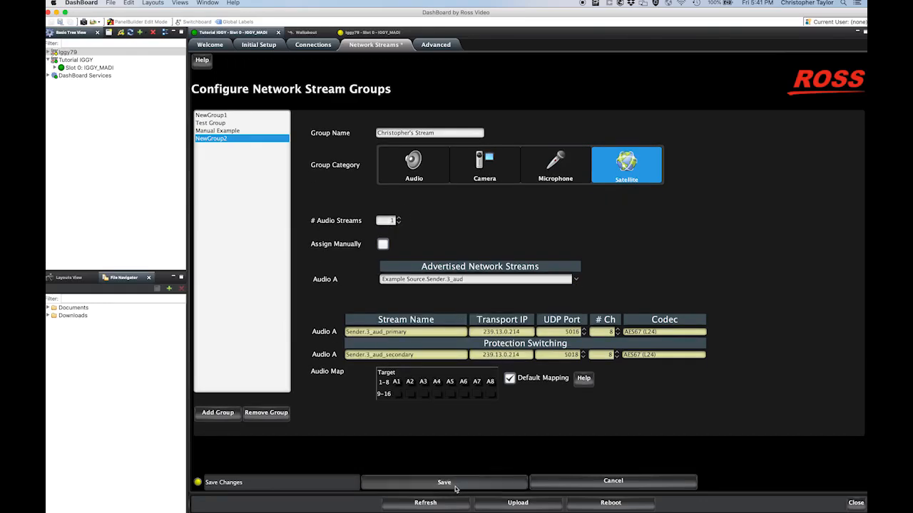
- Route the new satellite stream group to the Effects output on MADI D
{"action": "left_click", "coordinate": [308, 47]}
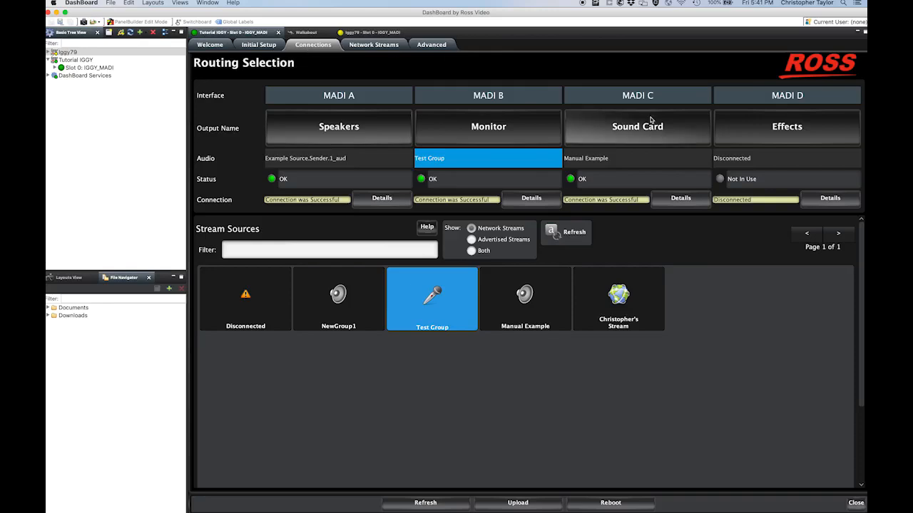
{"action": "left_click", "coordinate": [780, 128]}
{"action": "left_click", "coordinate": [623, 309]}
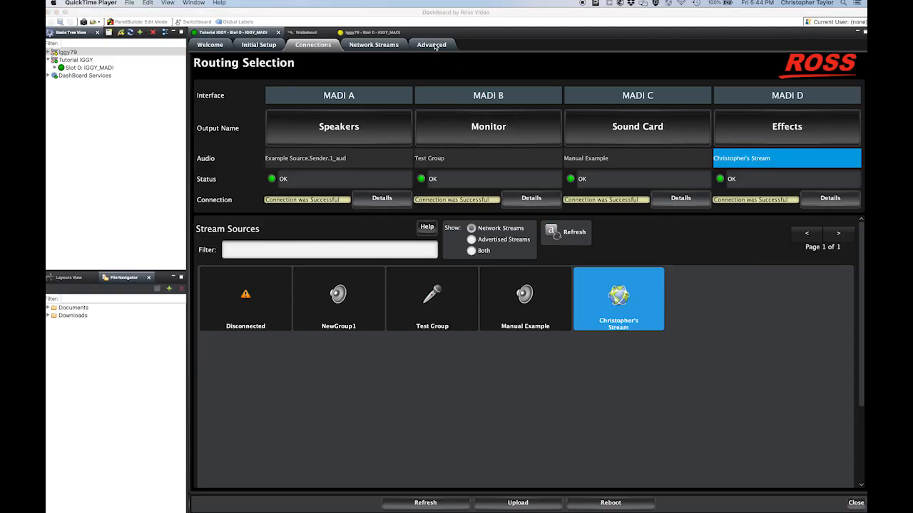
- Examine the receivers' X-Connect audio mapping across the MADI outputs in the advanced settings
{"action": "left_click", "coordinate": [432, 45]}
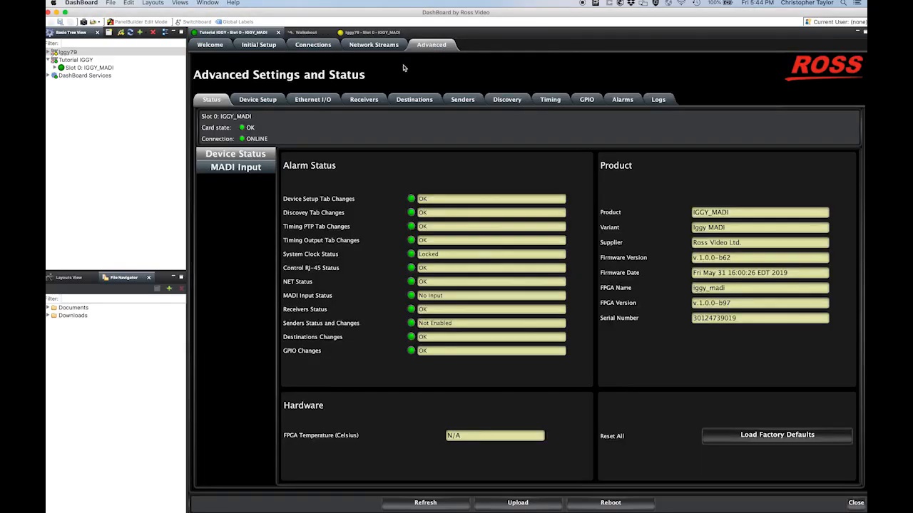
{"action": "left_click", "coordinate": [367, 99]}
{"action": "left_click", "coordinate": [221, 126]}
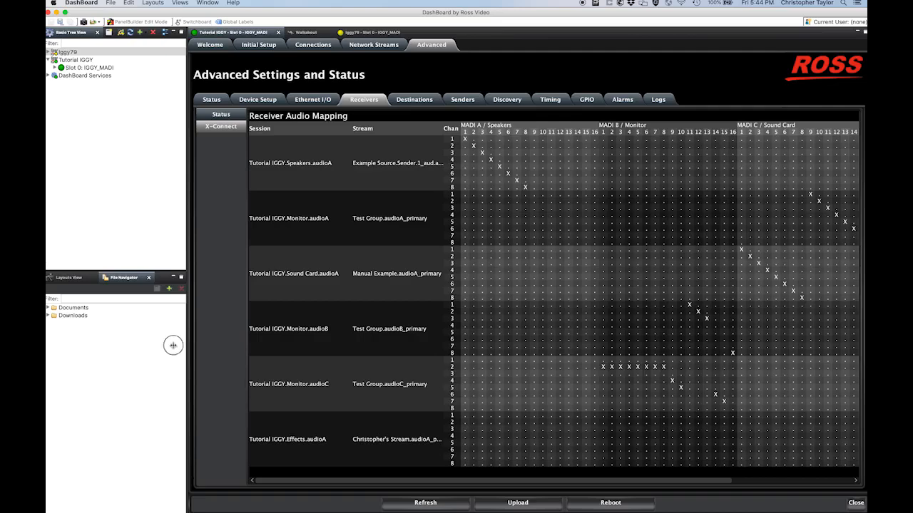
{"action": "left_click_drag", "start_coordinate": [179, 346], "coordinate": [107, 349]}
{"action": "left_click_drag", "start_coordinate": [239, 481], "coordinate": [216, 471]}
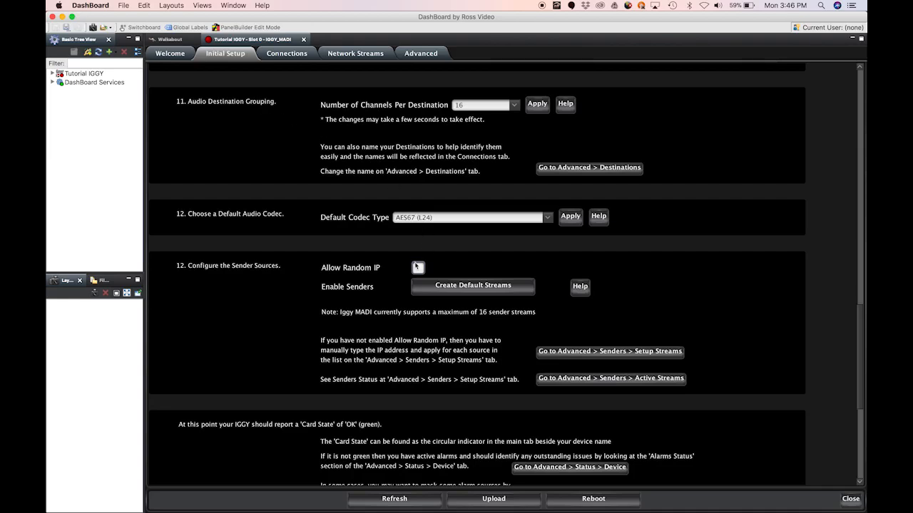
- Allow random IPs for the sender sources and create the default sender streams, accepting removal of all active senders
{"action": "left_click", "coordinate": [418, 268]}
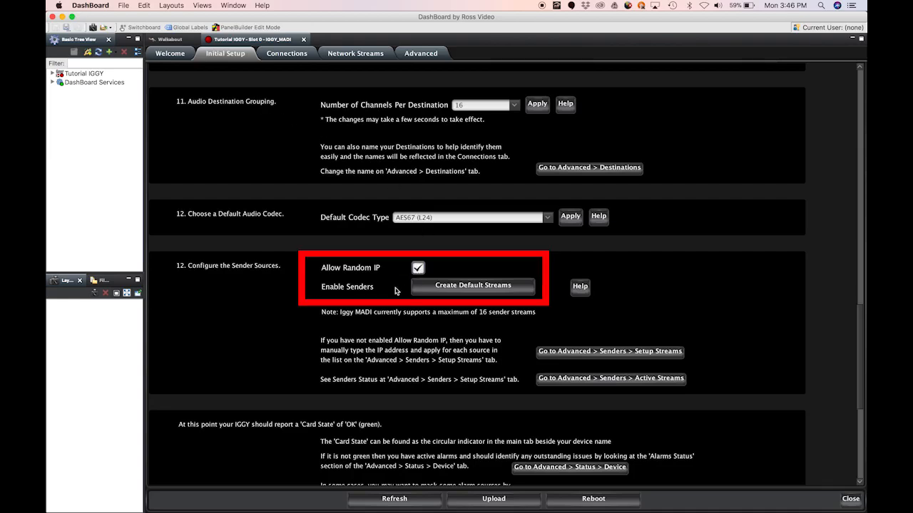
{"action": "left_click", "coordinate": [433, 289]}
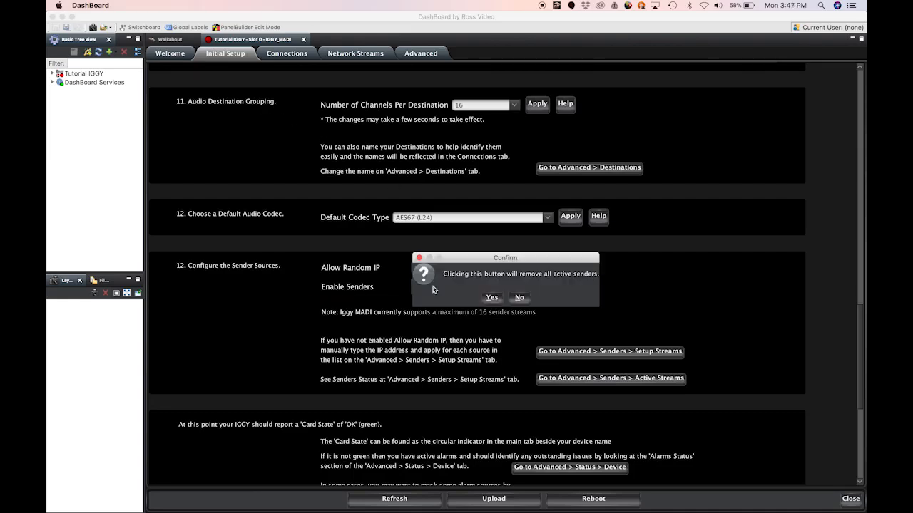
{"action": "left_click", "coordinate": [495, 299]}
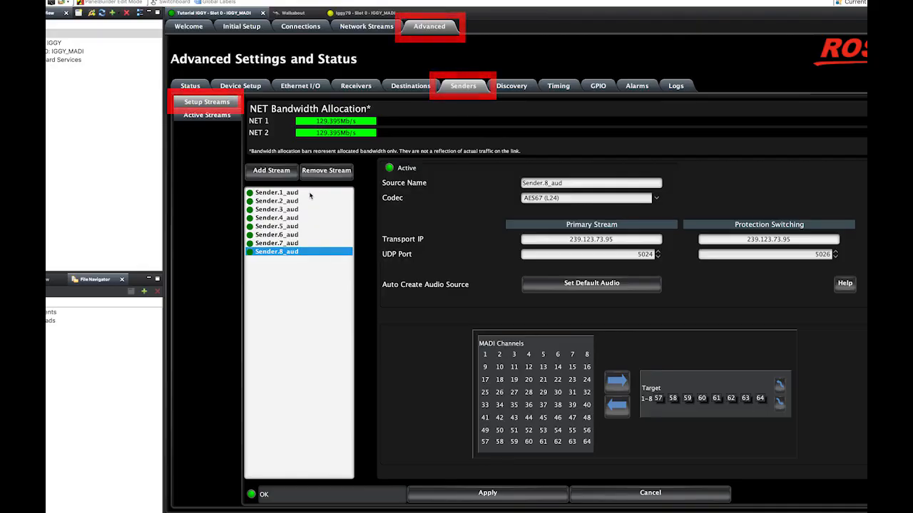
- Remove the Sender.7_aud stream and add a new sender stream with the source name My Sender
{"action": "left_click", "coordinate": [278, 244]}
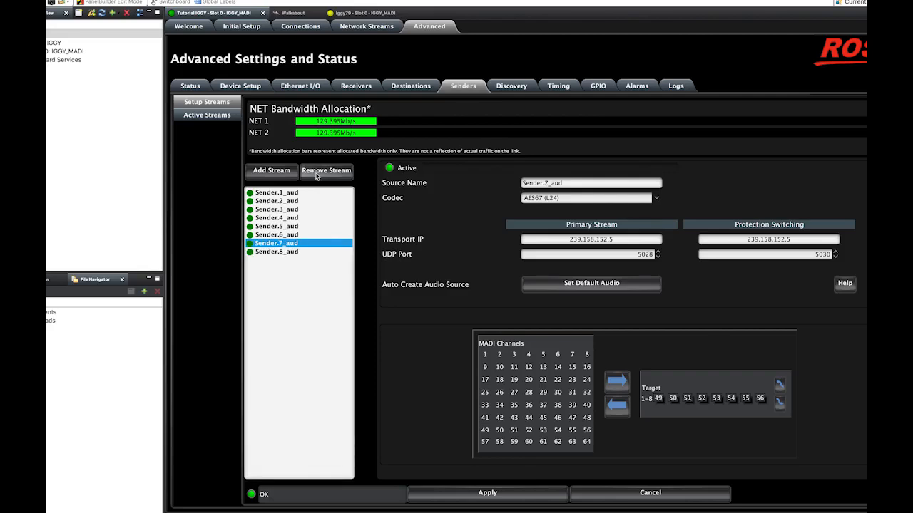
{"action": "left_click", "coordinate": [326, 171]}
{"action": "left_click", "coordinate": [287, 174]}
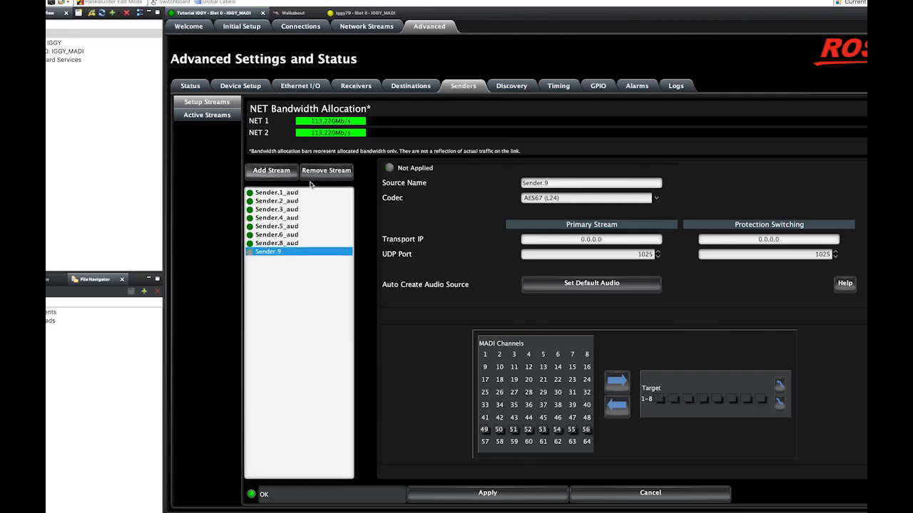
{"action": "triple_click", "coordinate": [554, 183]}
{"action": "type", "text": "My Sender"}
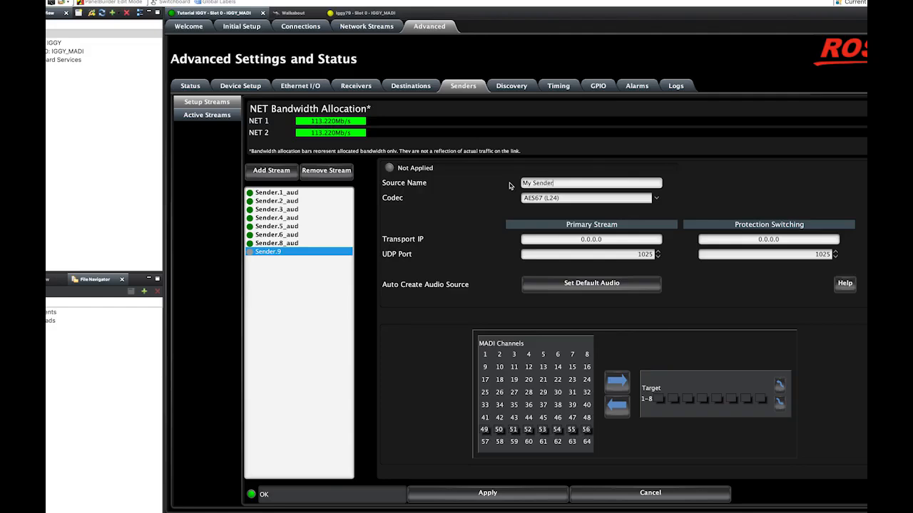
- Set My Sender's primary stream transport IP to 239.75.100.4 and its UDP port to 5004
{"action": "left_click", "coordinate": [603, 239]}
{"action": "type", "text": "239"}
{"action": "key", "text": "Right"}
{"action": "key", "text": "BackSpace"}
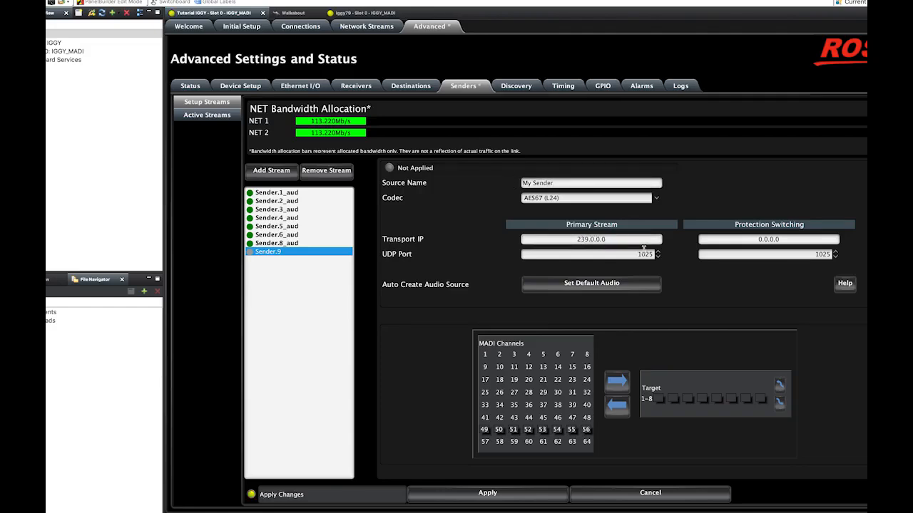
{"action": "type", "text": "75.100"}
{"action": "key", "text": "BackSpace"}
{"action": "type", "text": "4"}
{"action": "left_click", "coordinate": [634, 254]}
{"action": "type", "text": "5004"}
- Set My Sender's protection switching transport IP to 239.75.100.4 and its UDP port to 5006
{"action": "left_click", "coordinate": [787, 240]}
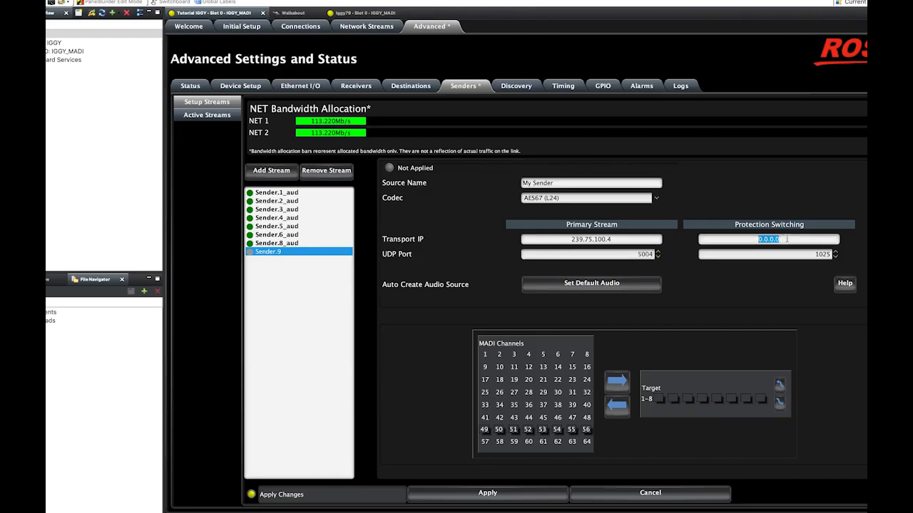
{"action": "type", "text": "239.75.100.4"}
{"action": "left_click", "coordinate": [837, 254]}
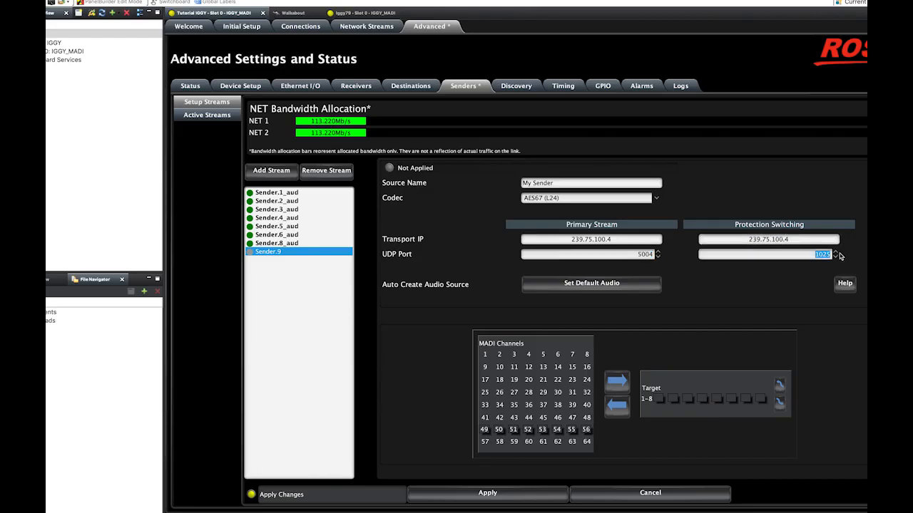
{"action": "type", "text": "5006"}
- Assign the default audio channels to My Sender and move MADI channels 53–56 to target channels 1–4
{"action": "left_click", "coordinate": [631, 286]}
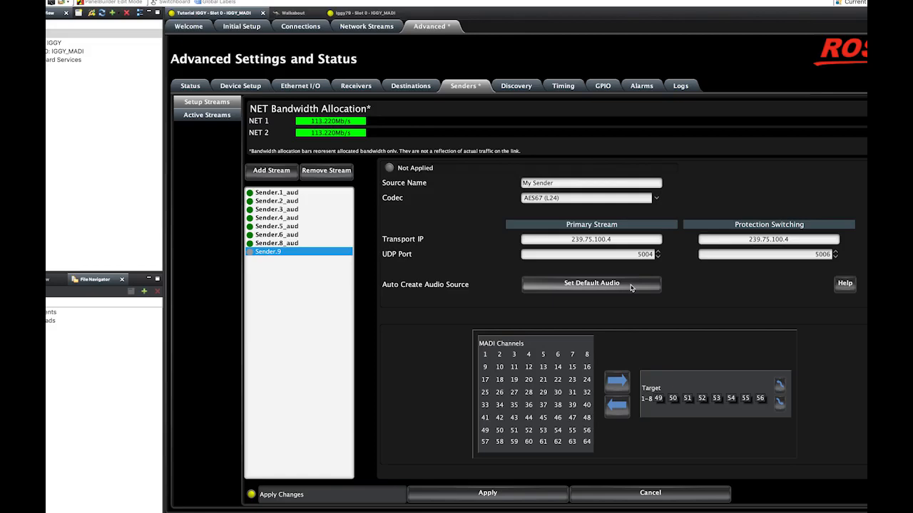
{"action": "left_click_drag", "start_coordinate": [717, 400], "coordinate": [760, 397]}
{"action": "left_click", "coordinate": [779, 389]}
{"action": "left_click", "coordinate": [779, 388]}
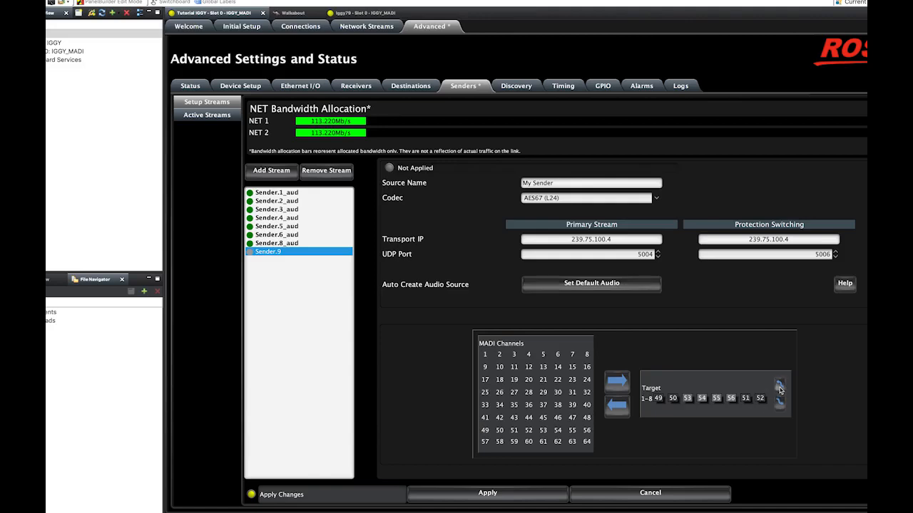
{"action": "left_click", "coordinate": [779, 388]}
{"action": "left_click", "coordinate": [779, 388]}
- Swap MADI channels 50 and 54 in My Sender's target, placing 50 in channel 2 and 54 in channel 6, and apply
{"action": "left_click", "coordinate": [731, 398]}
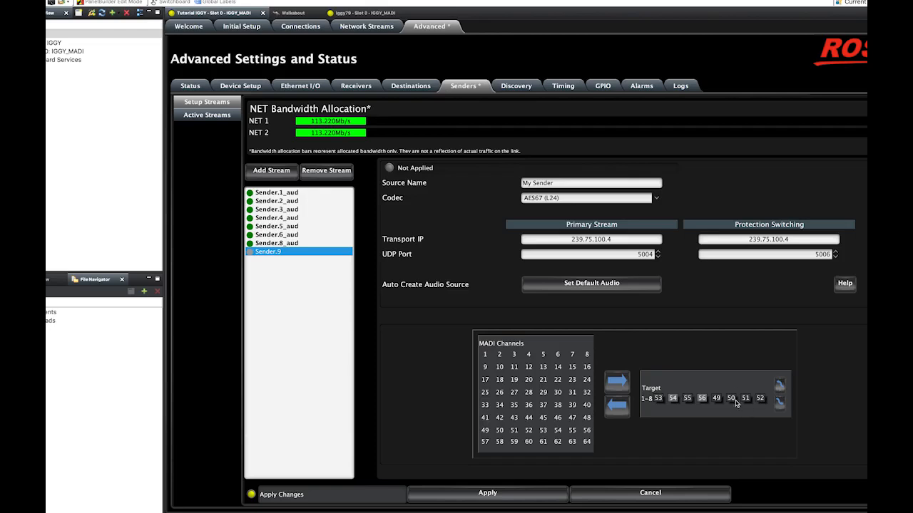
{"action": "left_click", "coordinate": [617, 406]}
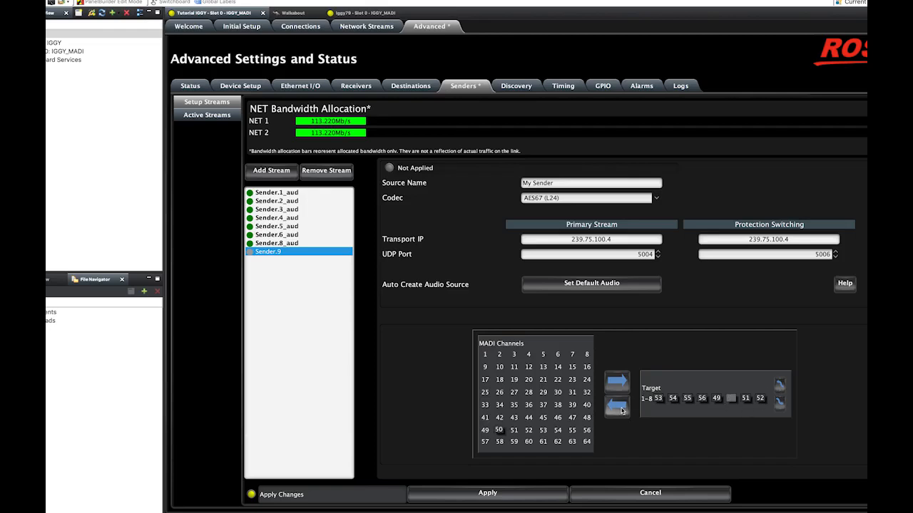
{"action": "left_click", "coordinate": [673, 400]}
{"action": "left_click", "coordinate": [617, 406]}
{"action": "left_click", "coordinate": [500, 430]}
{"action": "left_click", "coordinate": [616, 382]}
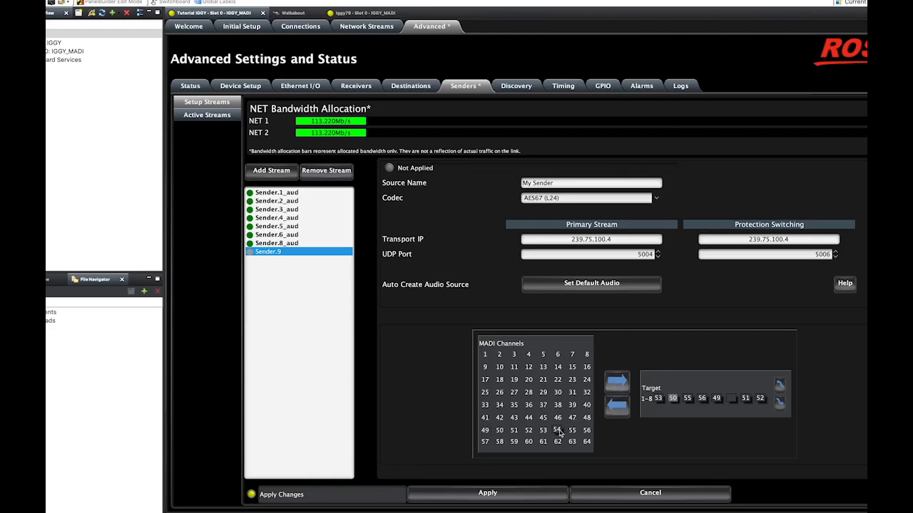
{"action": "left_click", "coordinate": [558, 430]}
{"action": "left_click", "coordinate": [618, 383]}
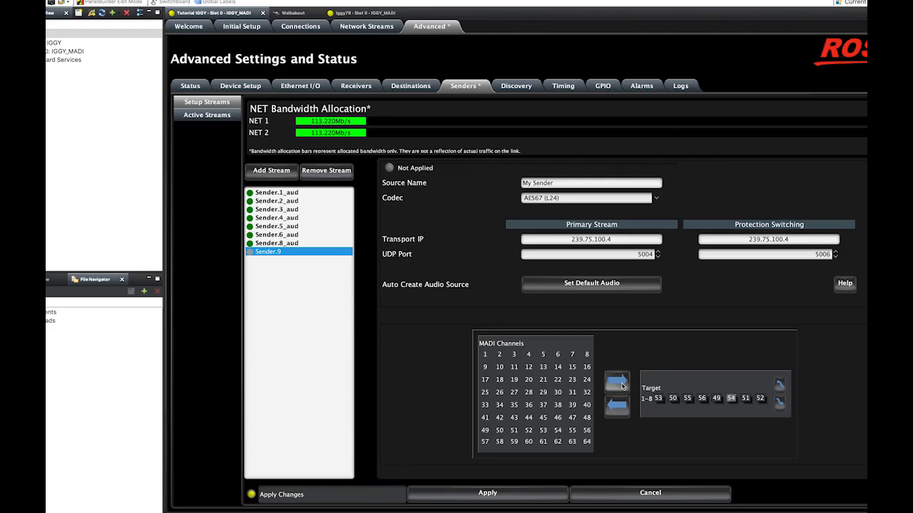
{"action": "left_click", "coordinate": [516, 499]}
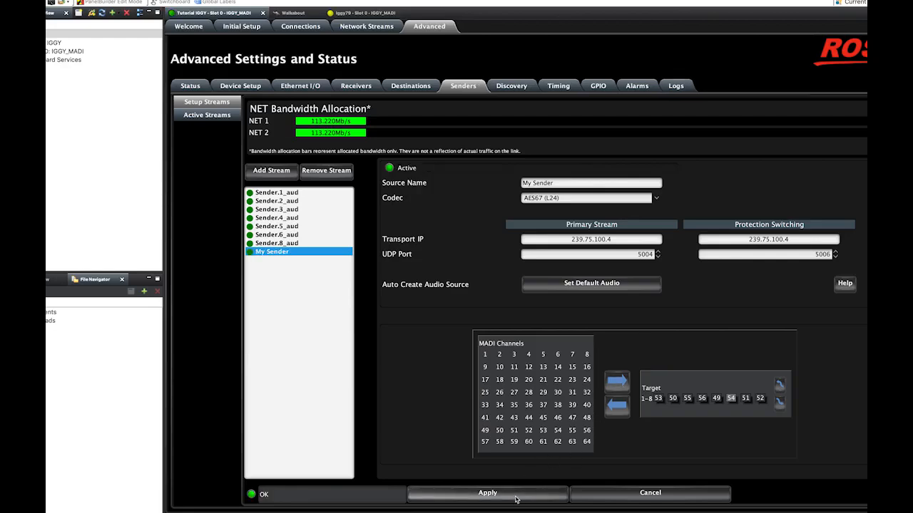